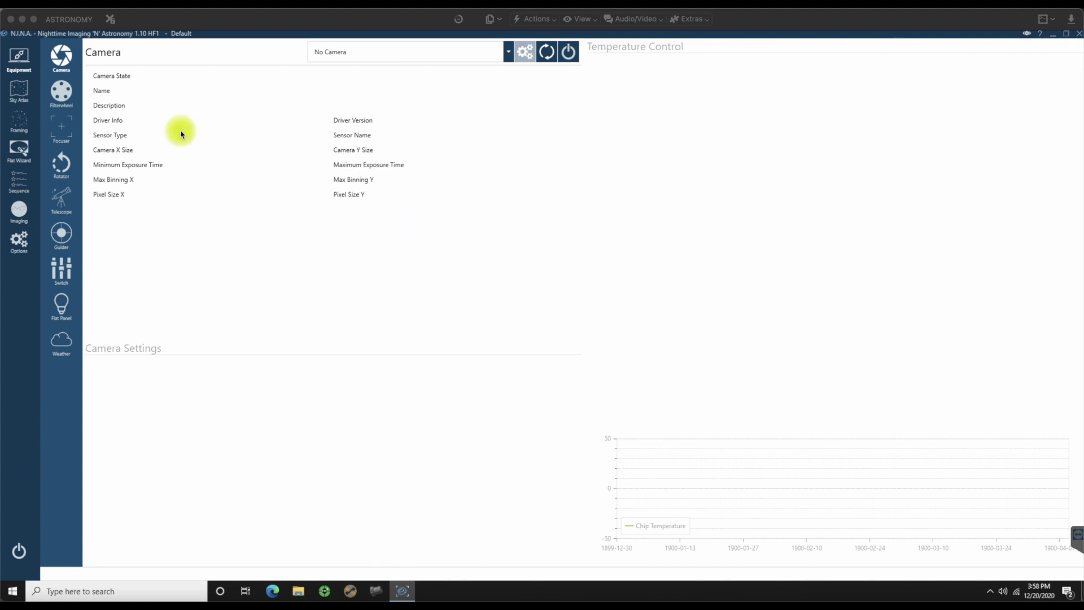
# Step: In Options, select the Default profile that becomes RAPTOR
pyautogui.click(19, 247)
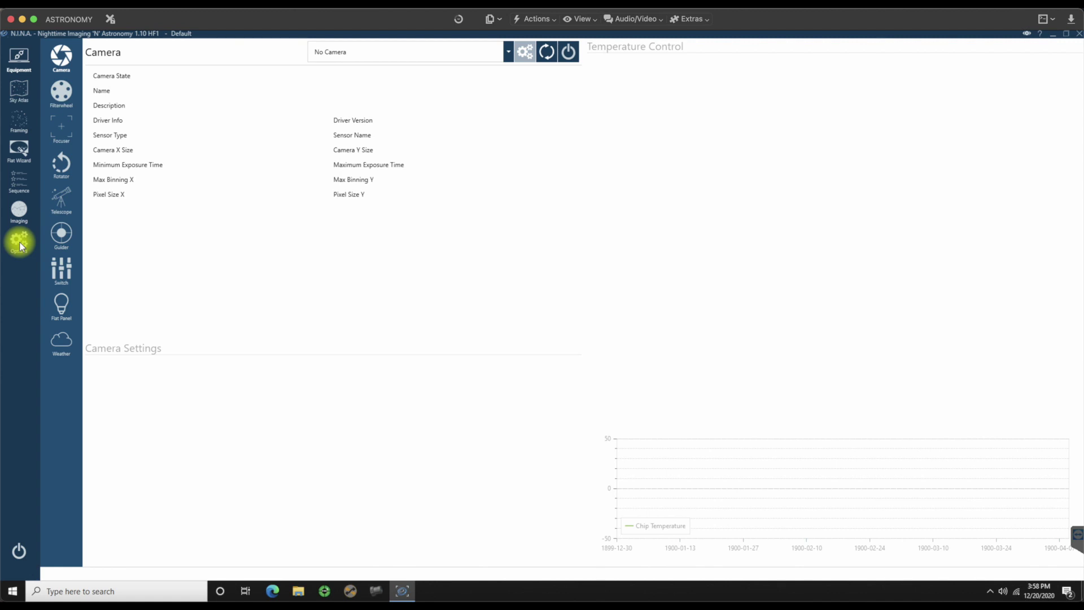
pyautogui.click(21, 242)
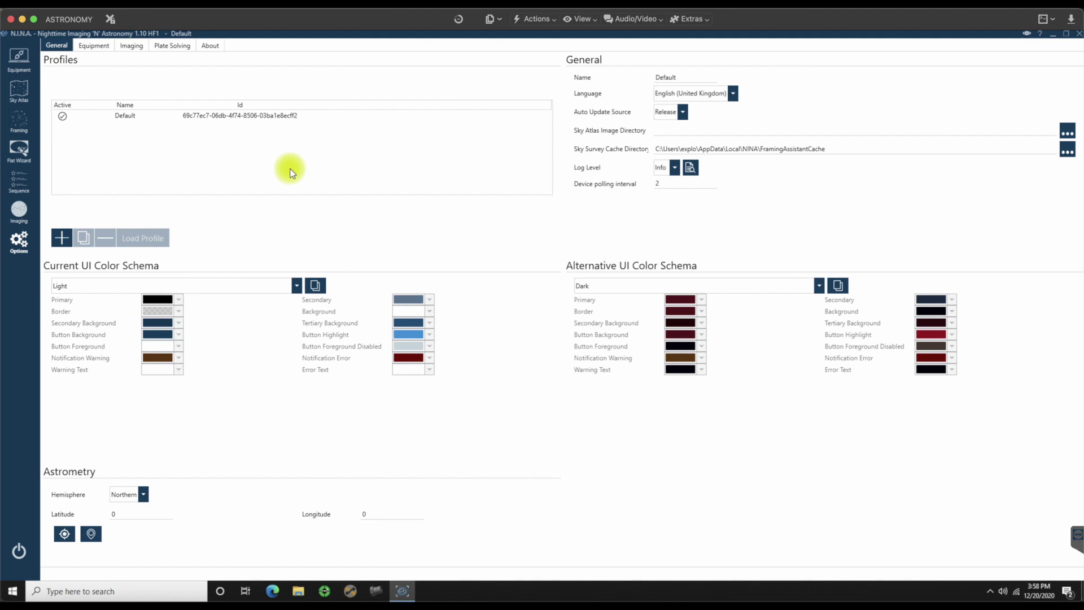
pyautogui.click(130, 119)
# Step: Set the interface language to English (United States) and review the auto-update source choices
pyautogui.click(735, 93)
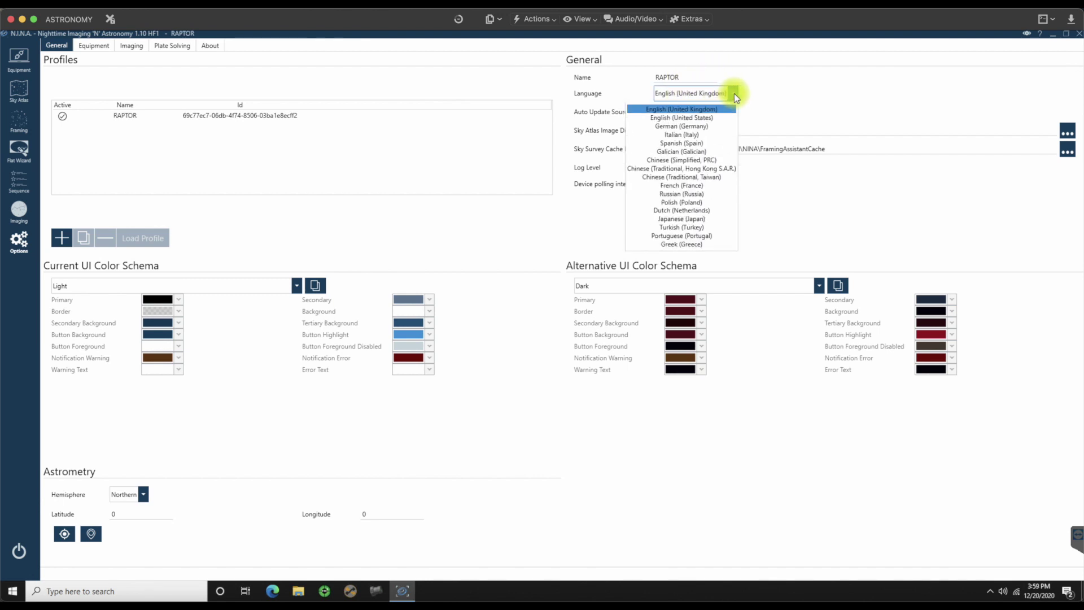
pyautogui.click(694, 117)
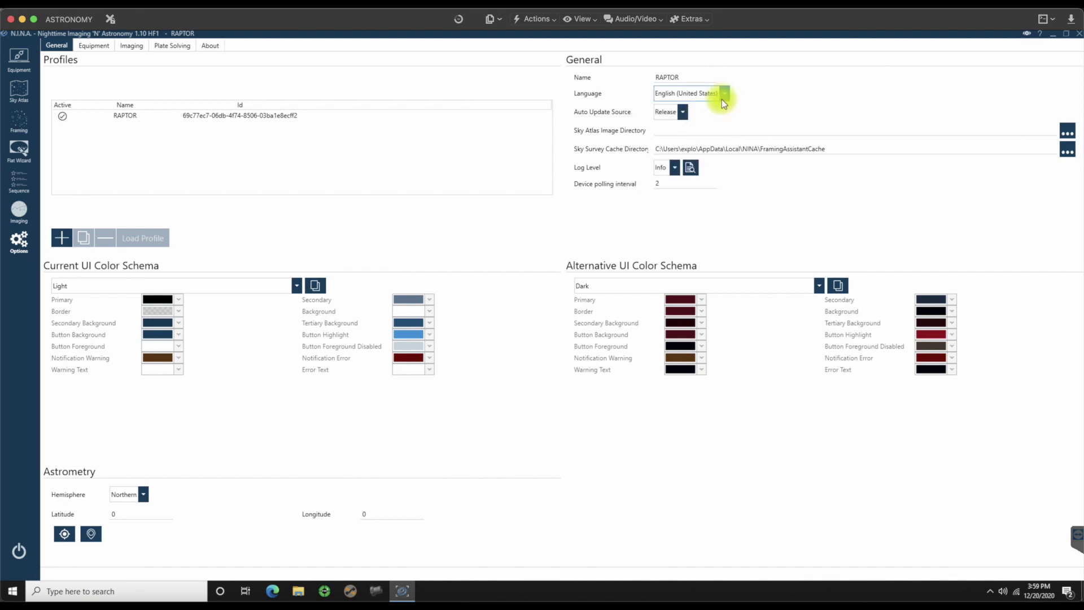
pyautogui.click(725, 91)
pyautogui.click(675, 119)
pyautogui.click(680, 115)
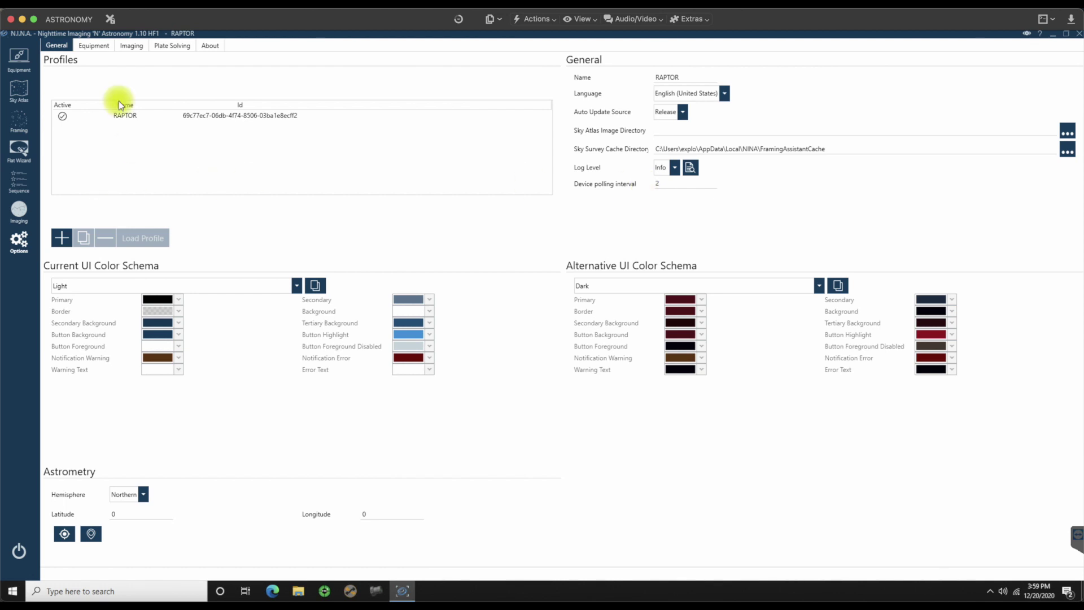
# Step: In Equipment, set camera bit depth 12 and name the telescope RADIAN (275 focal length, f/4.5)
pyautogui.click(94, 46)
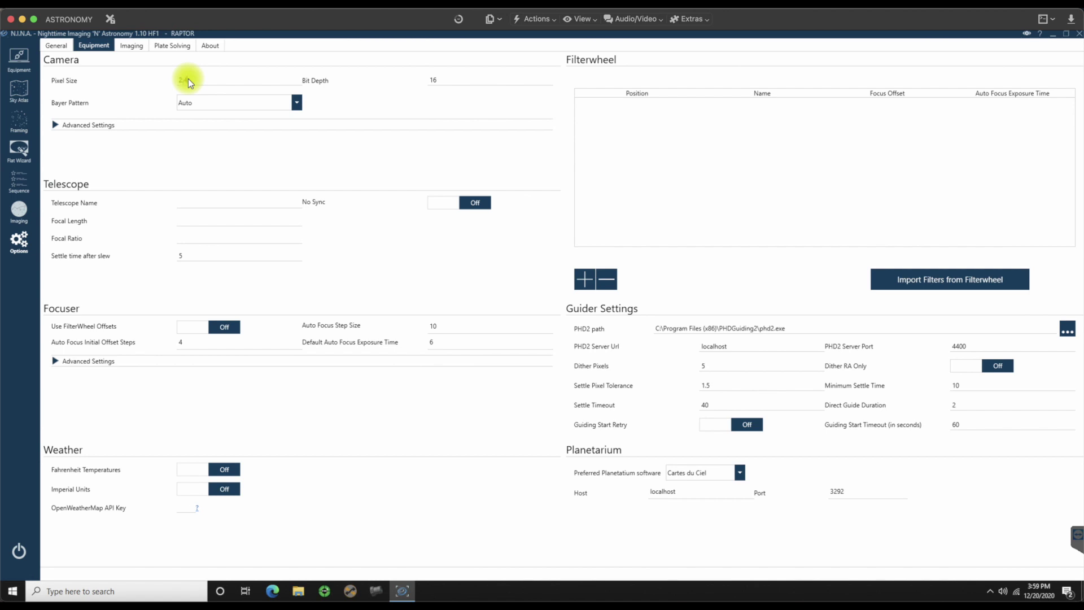
pyautogui.press('Tab')
pyautogui.write('12')
pyautogui.click(55, 125)
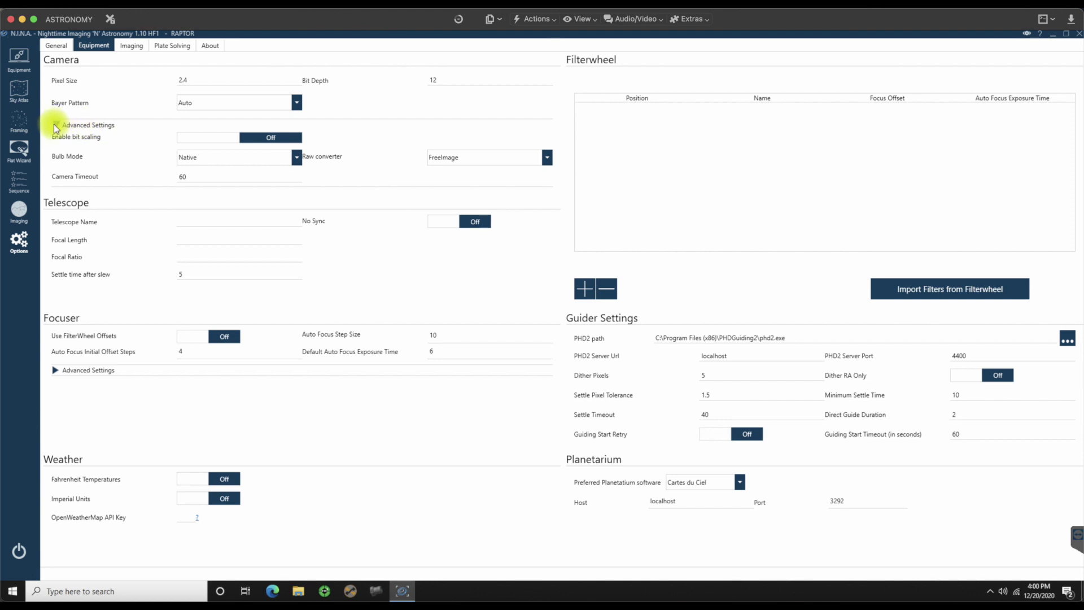
pyautogui.click(58, 124)
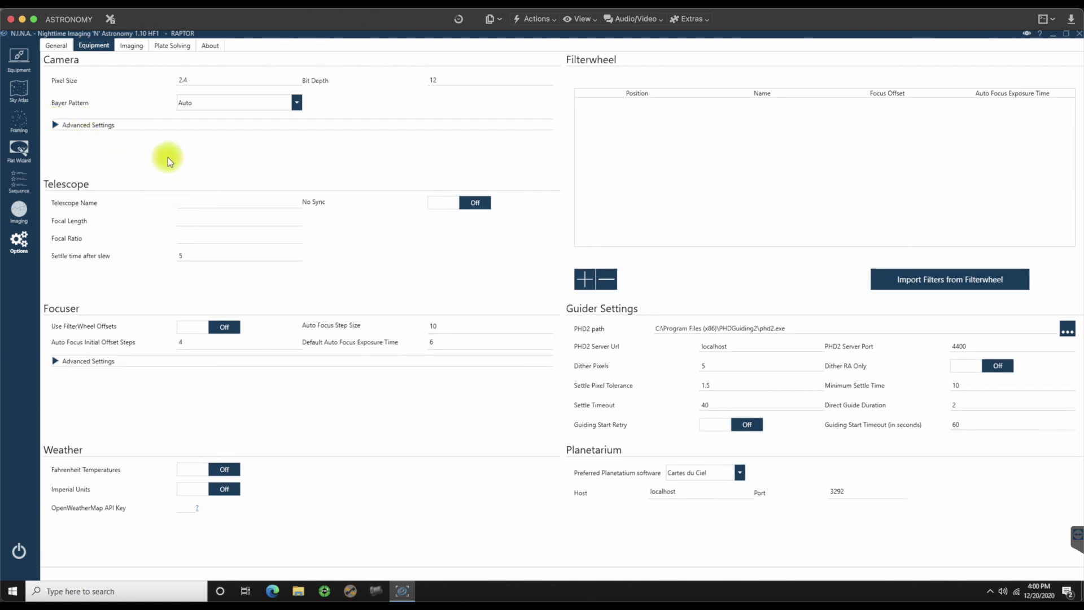
pyautogui.write('RADIAN')
# Step: Make Stellarium the preferred planetarium software, with Fahrenheit temperatures on
pyautogui.click(55, 361)
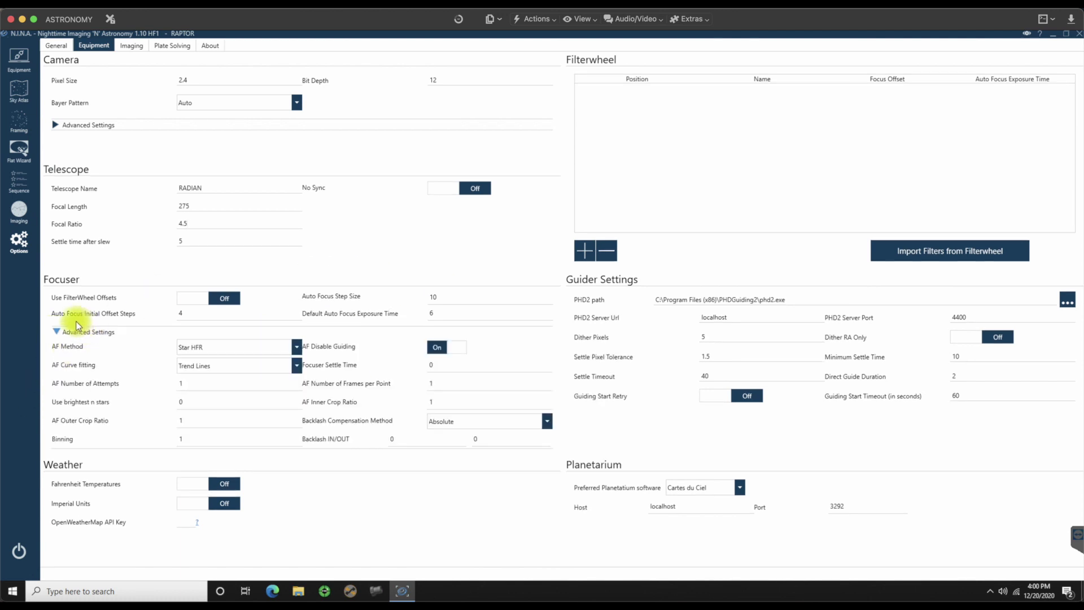
pyautogui.click(57, 331)
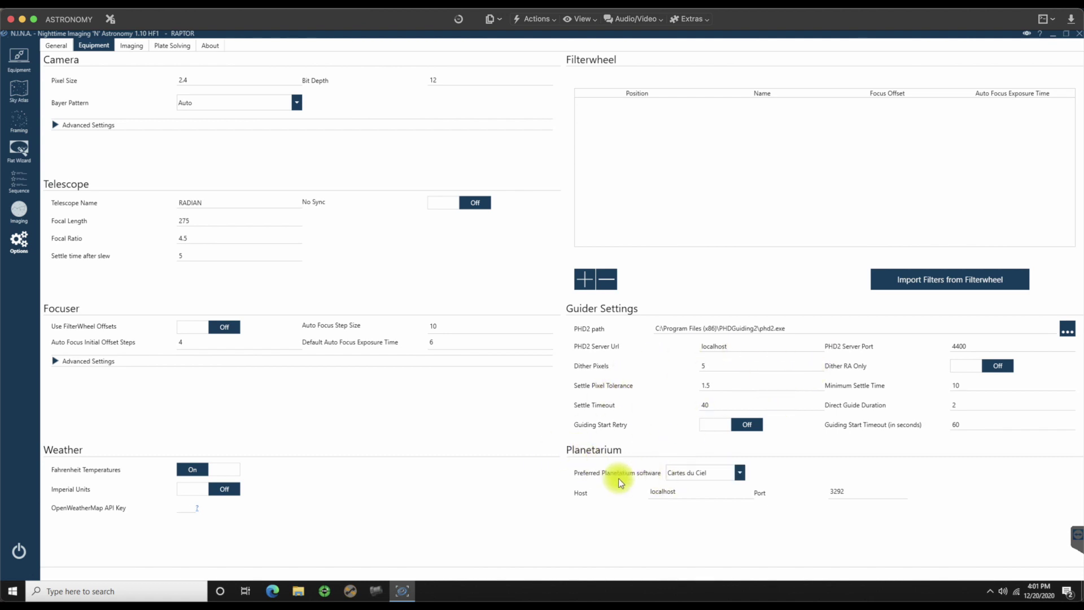
pyautogui.click(741, 472)
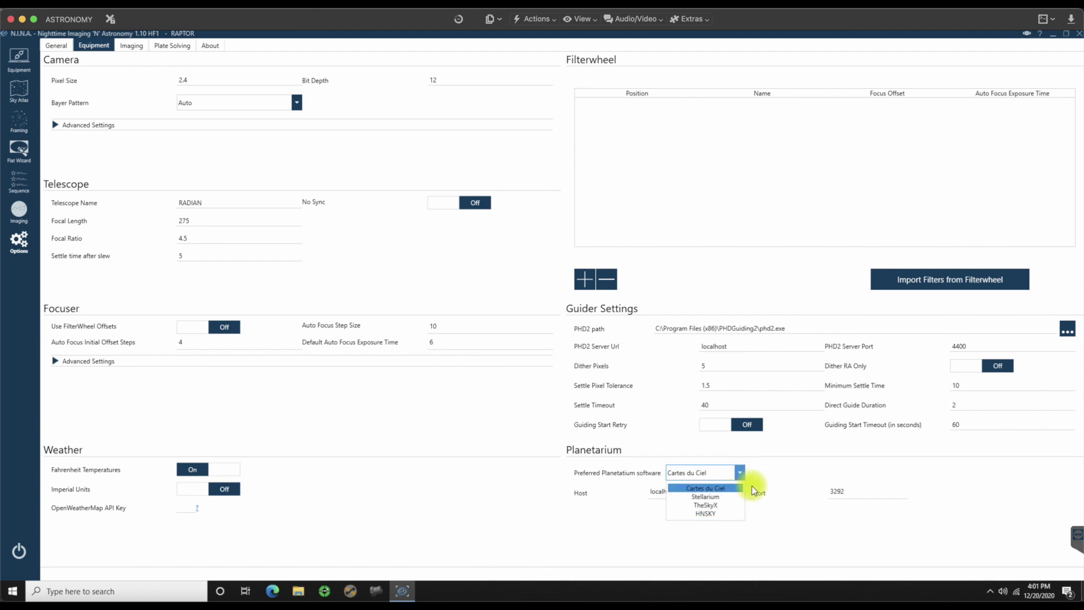
pyautogui.click(719, 496)
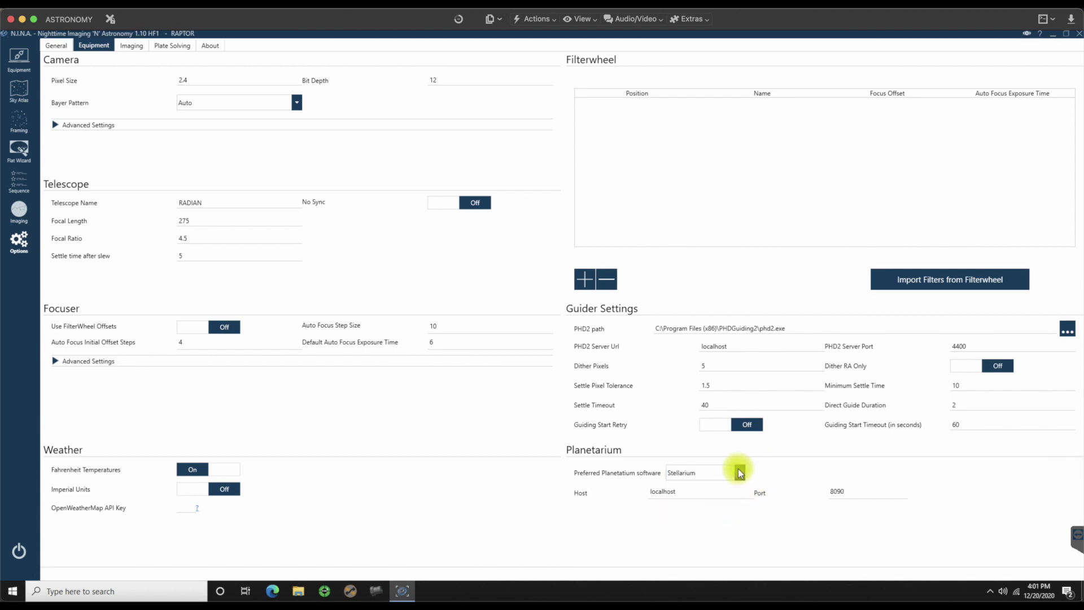
pyautogui.click(743, 474)
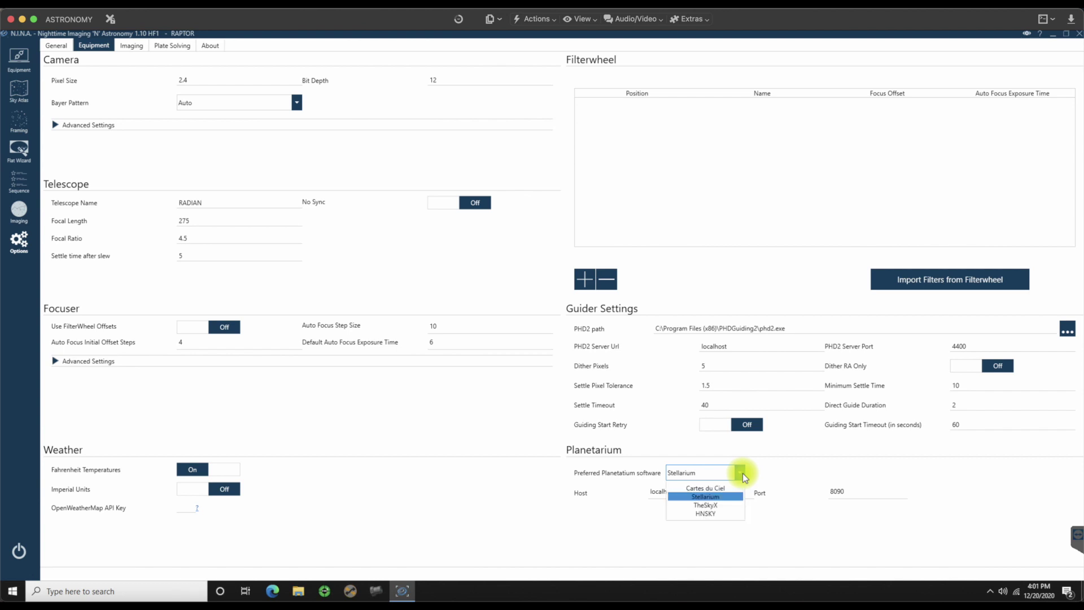
pyautogui.click(715, 492)
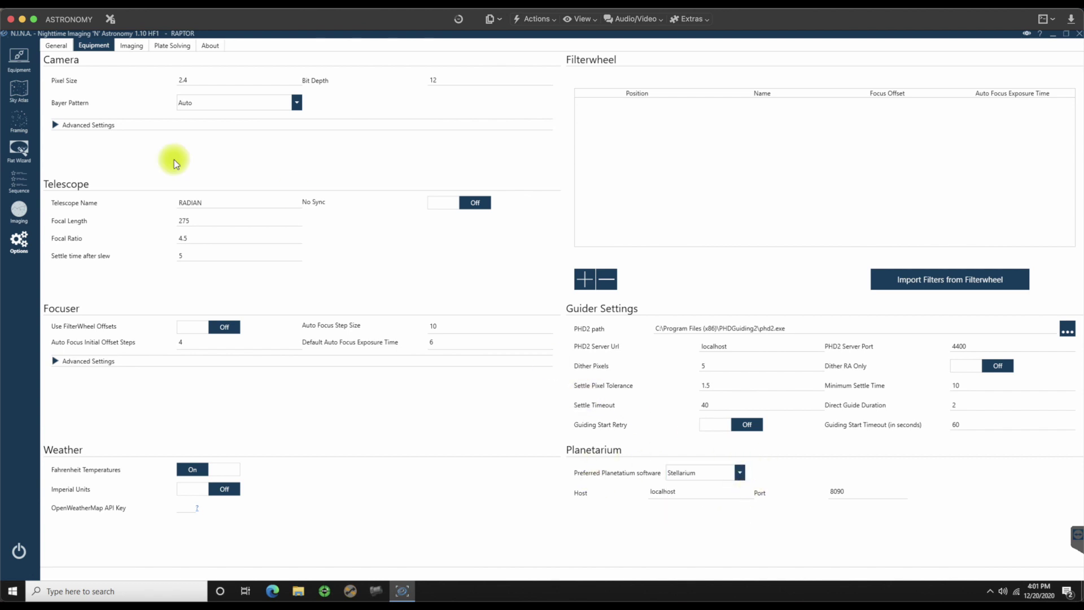
pyautogui.click(135, 45)
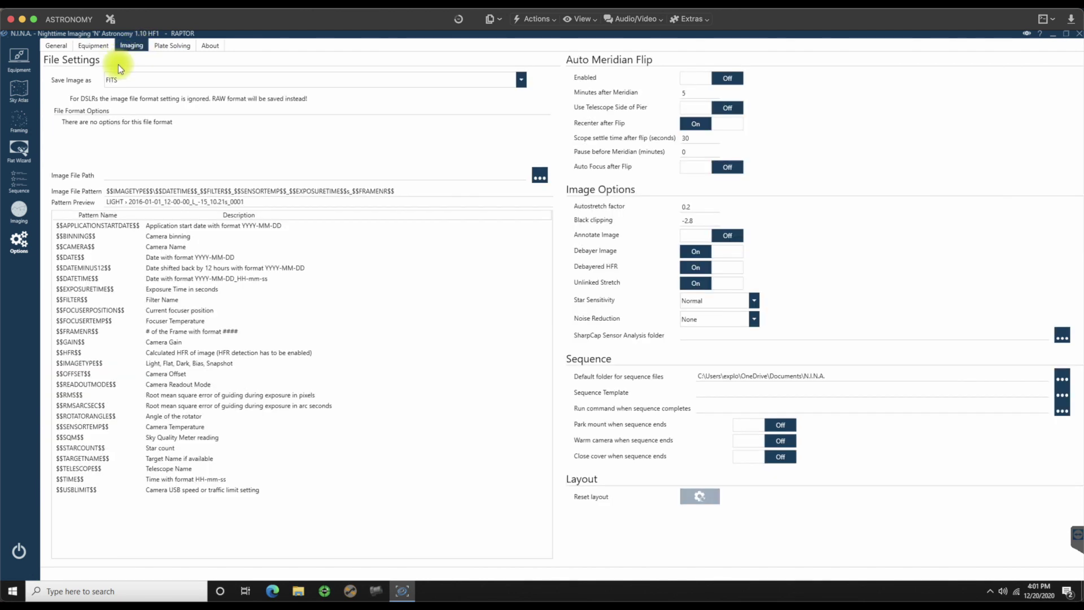
# Step: Keep FITS as the save format and point the image file path to a new Desktop folder
pyautogui.click(152, 82)
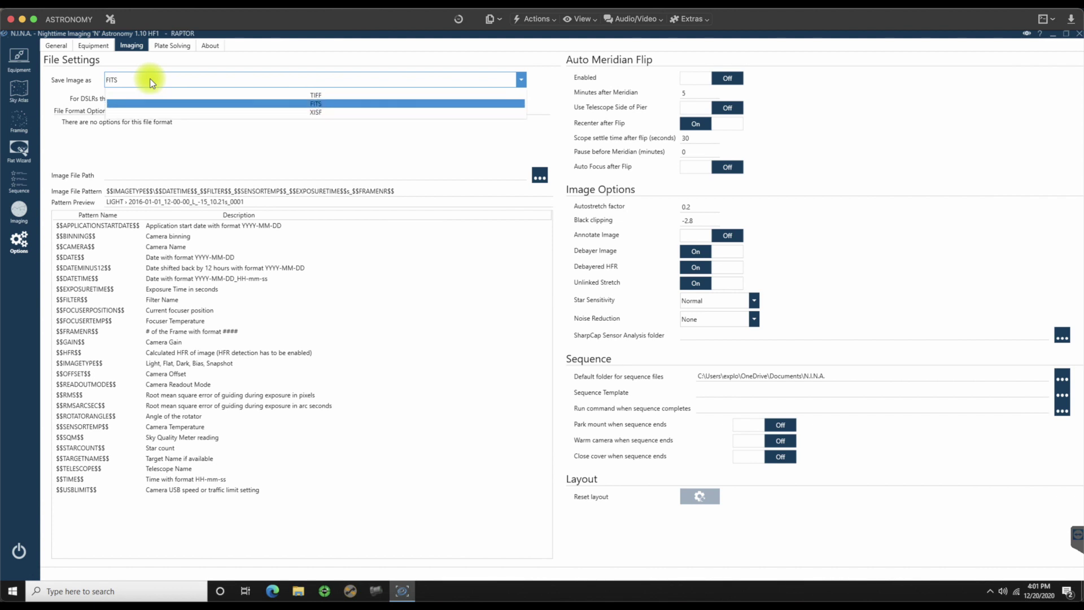
pyautogui.click(319, 105)
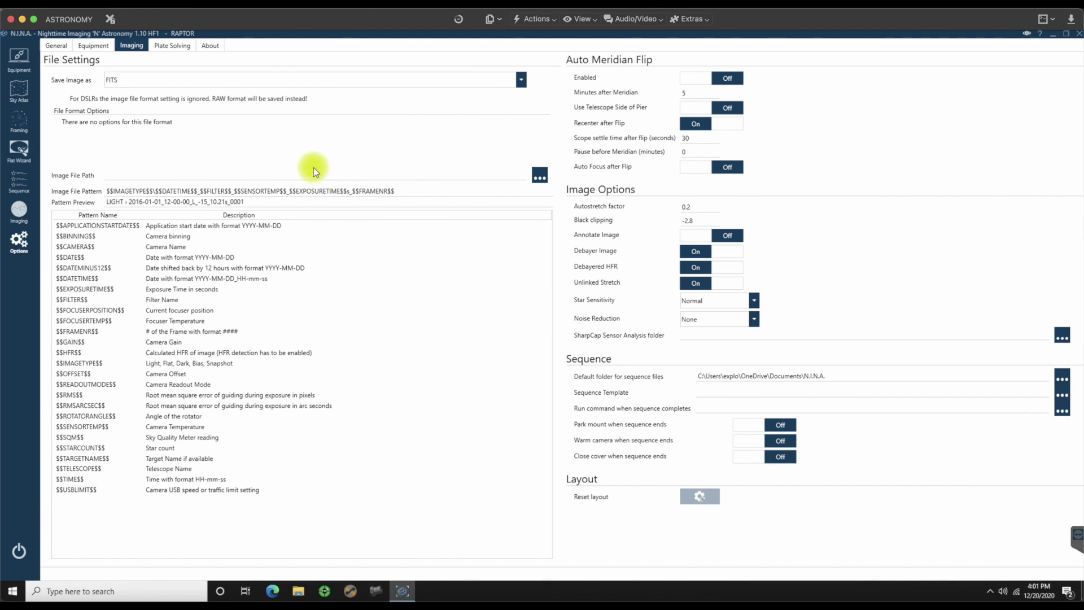
pyautogui.click(538, 176)
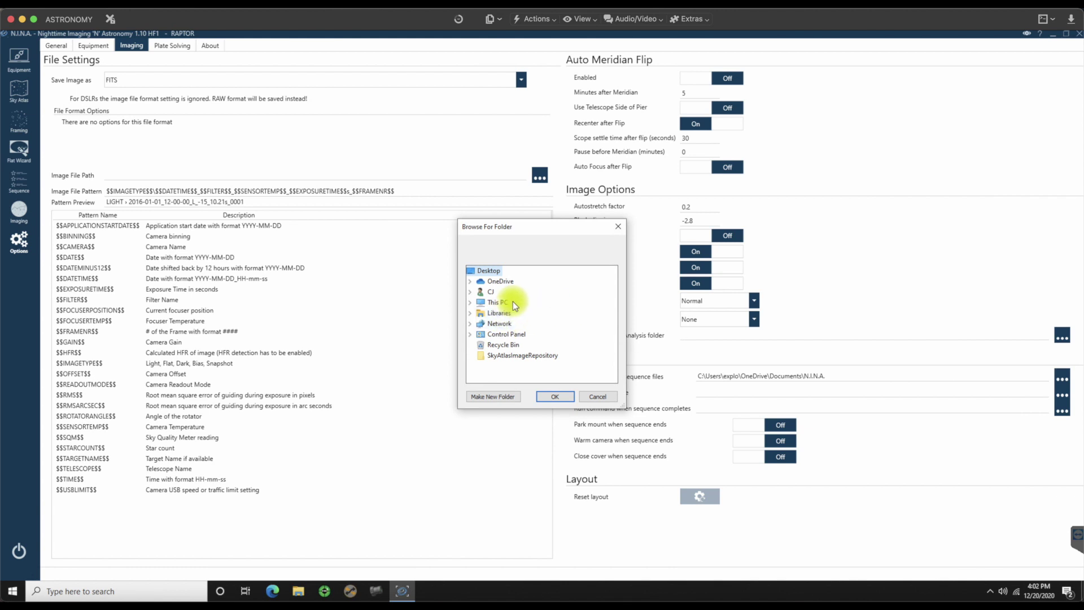
pyautogui.click(490, 397)
pyautogui.write('G')
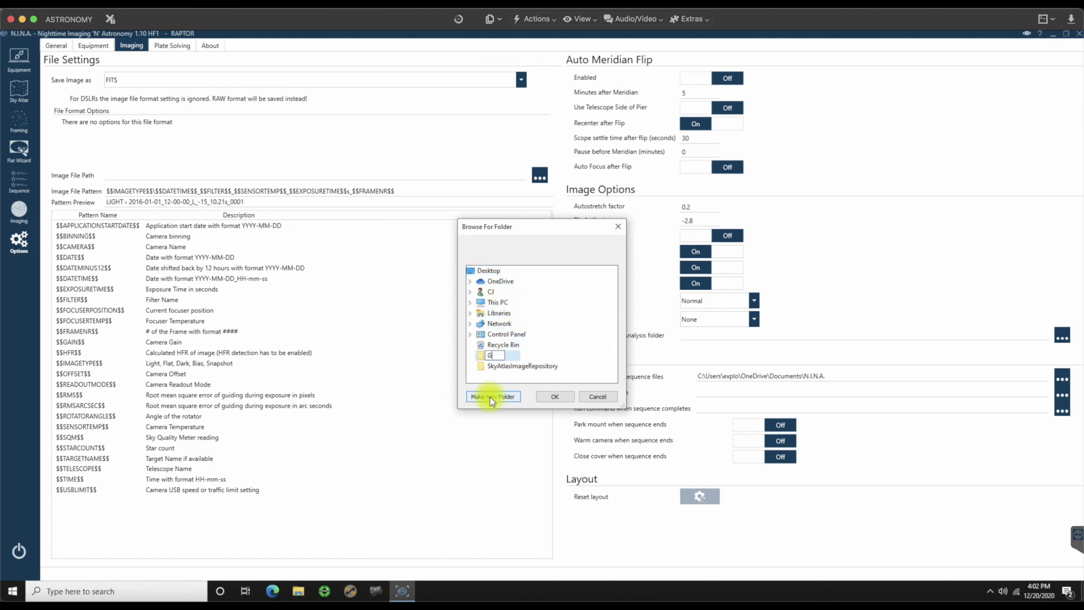
pyautogui.press('BackSpace')
pyautogui.write('TEST')
pyautogui.click(551, 395)
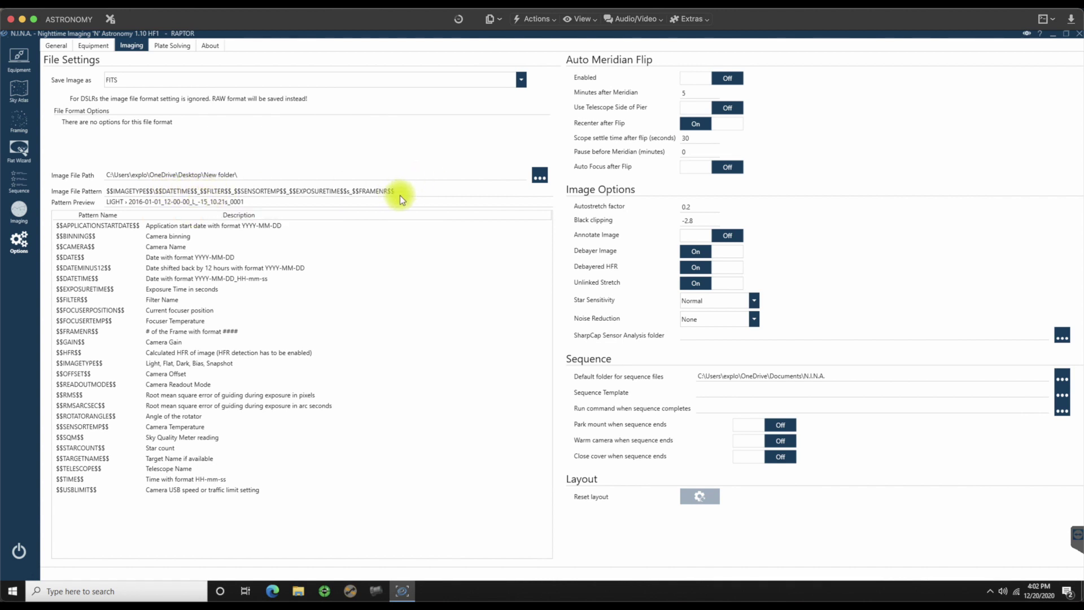
# Step: Clear the image file pattern and rebuild it as $$IMAGETYPE$$$$DATE$$, removing trial tokens
pyautogui.moveTo(400, 194); pyautogui.dragTo(78, 186)
pyautogui.press('BackSpace')
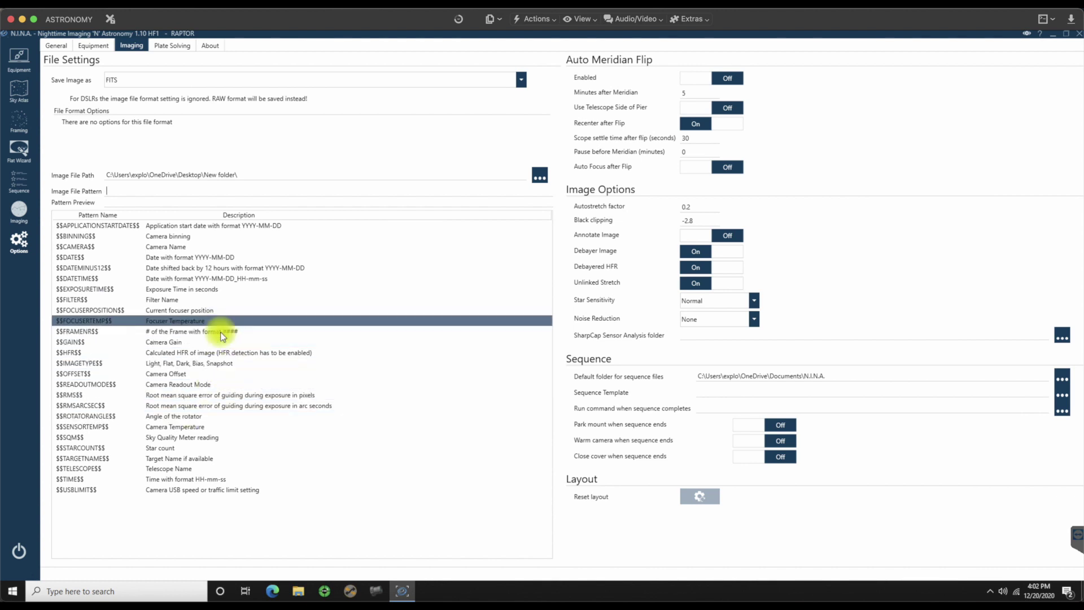
pyautogui.doubleClick(198, 365)
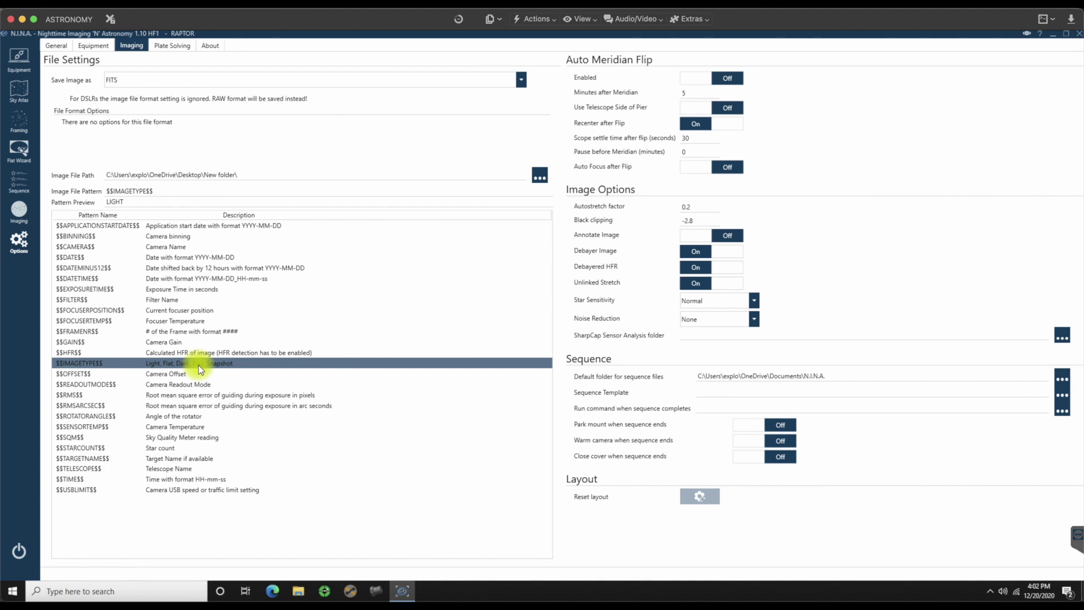
pyautogui.click(213, 258)
pyautogui.doubleClick(213, 259)
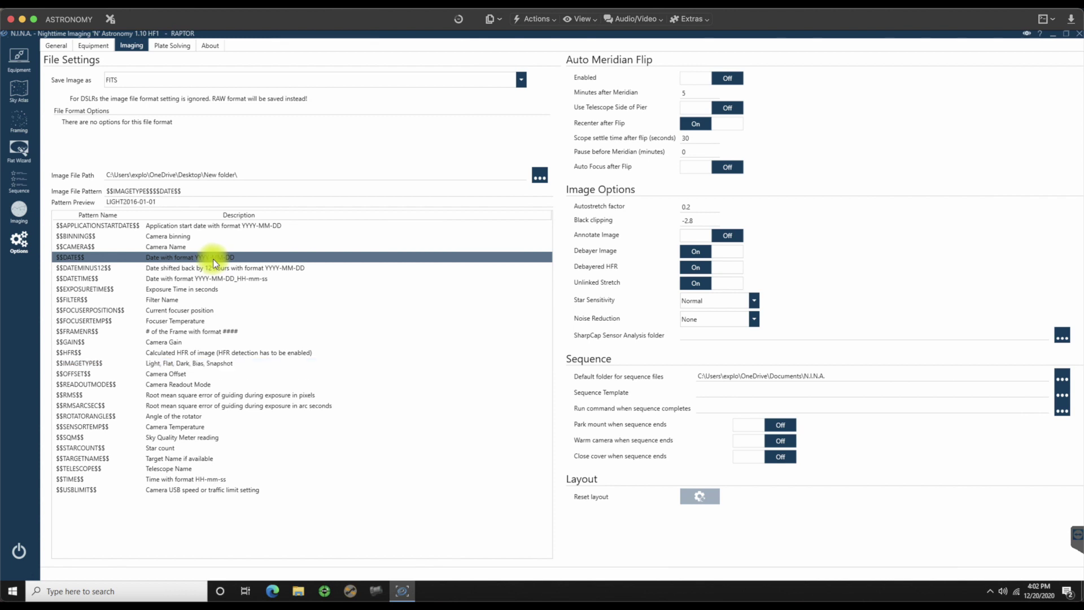
pyautogui.doubleClick(208, 288)
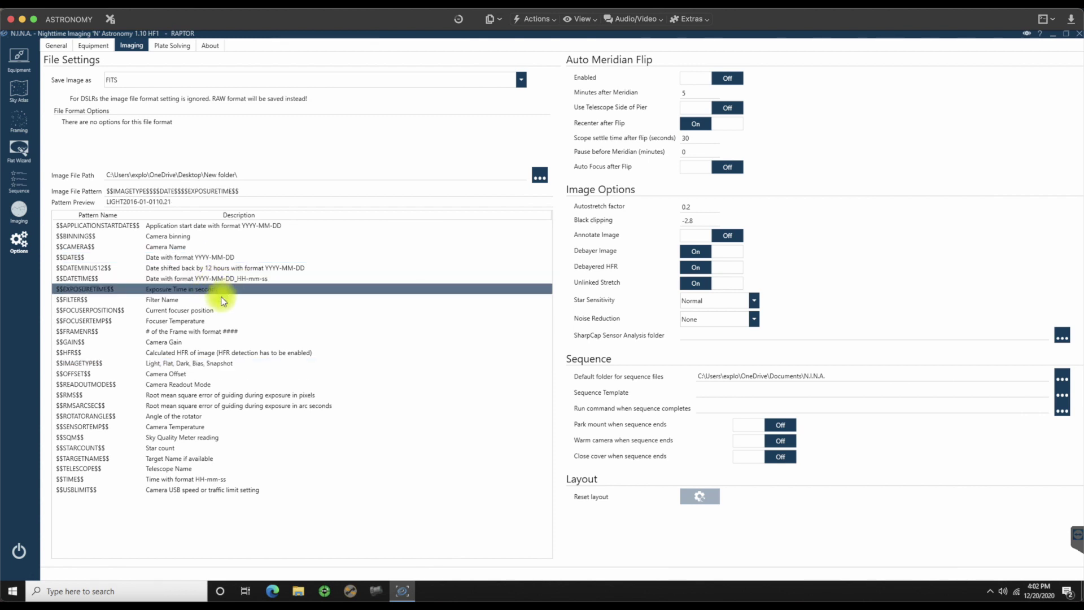
pyautogui.moveTo(208, 287); pyautogui.dragTo(209, 299)
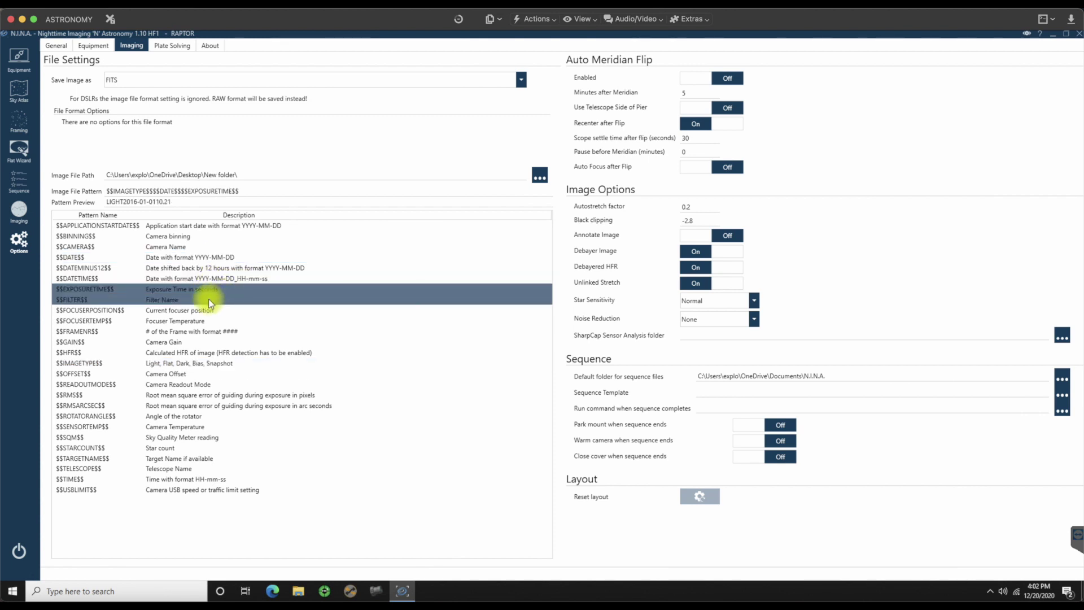
pyautogui.moveTo(209, 299); pyautogui.dragTo(251, 291)
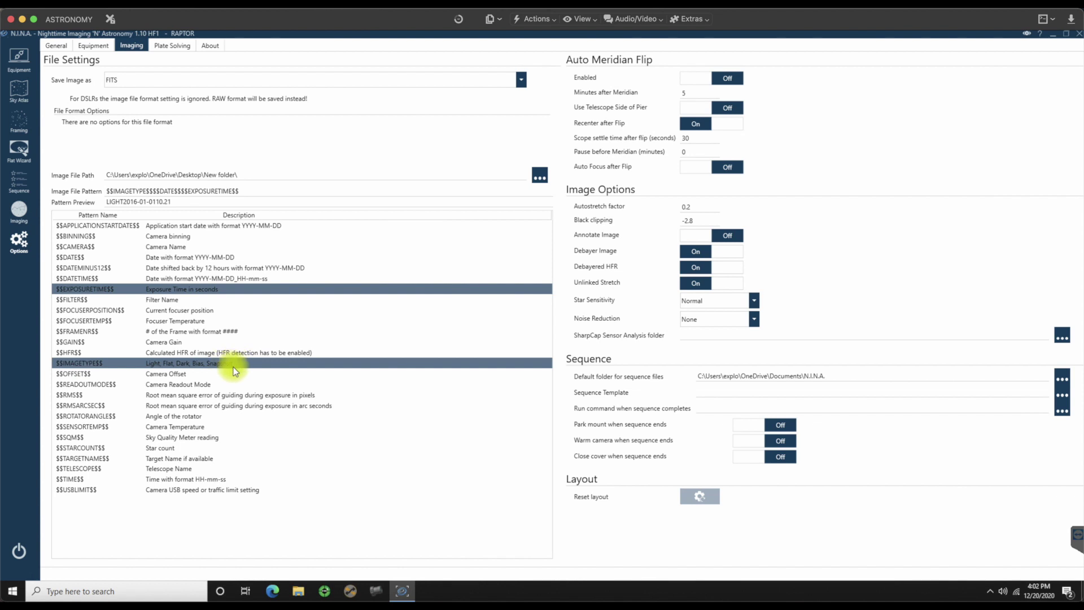
pyautogui.doubleClick(169, 343)
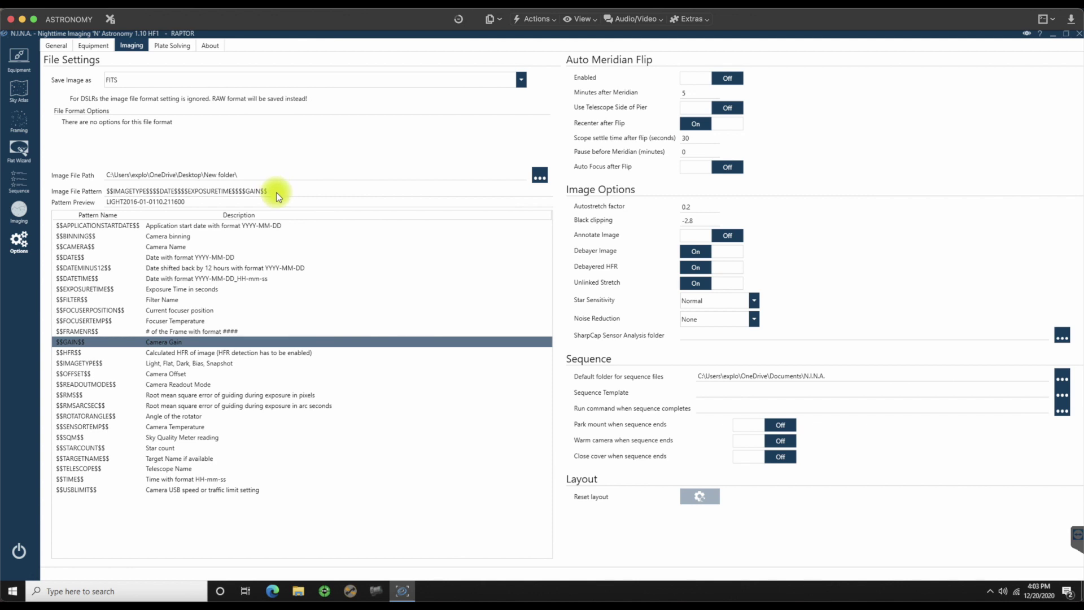
pyautogui.press('BackSpace')
pyautogui.press('BackSpace')
pyautogui.press('BackSpace')
pyautogui.press('BackSpace')
pyautogui.press('BackSpace')
pyautogui.press('BackSpace')
pyautogui.press('BackSpace')
pyautogui.press('BackSpace')
pyautogui.press('BackSpace')
pyautogui.press('BackSpace')
pyautogui.press('BackSpace')
pyautogui.press('BackSpace')
pyautogui.press('BackSpace')
pyautogui.press('BackSpace')
pyautogui.press('BackSpace')
pyautogui.press('BackSpace')
pyautogui.press('BackSpace')
pyautogui.press('BackSpace')
pyautogui.press('BackSpace')
pyautogui.press('BackSpace')
pyautogui.press('BackSpace')
pyautogui.press('BackSpace')
pyautogui.press('BackSpace')
pyautogui.press('BackSpace')
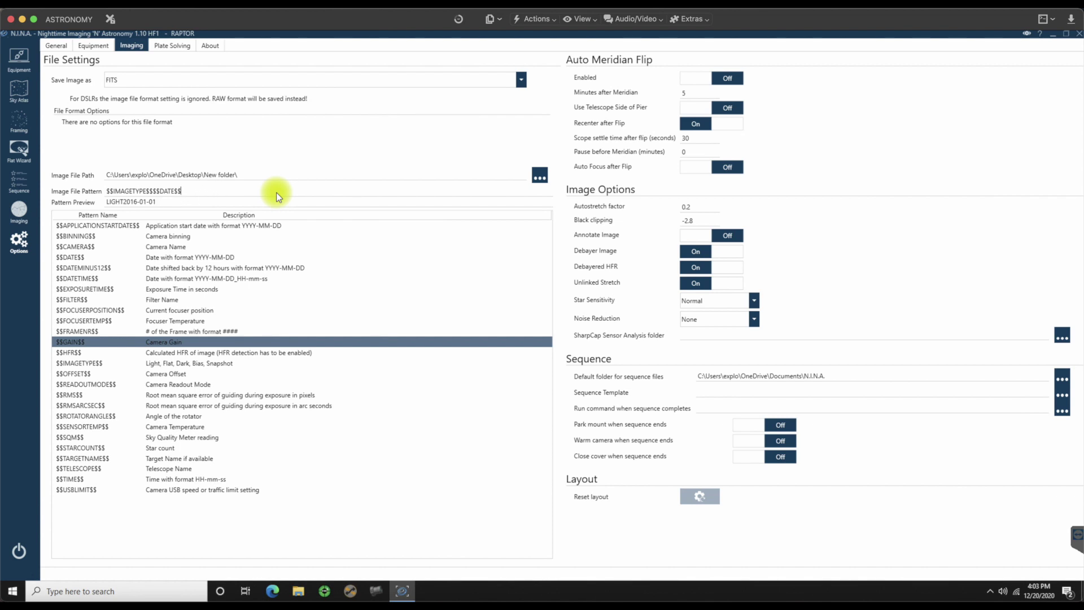
# Step: Set the file pattern to $$IMAGETYPE$$$$GAIN$$$$DATE$$$$TARGETNAME$$ and enable automatic meridian flips
pyautogui.press('BackSpace')
pyautogui.press('BackSpace')
pyautogui.press('BackSpace')
pyautogui.press('BackSpace')
pyautogui.press('BackSpace')
pyautogui.press('BackSpace')
pyautogui.press('BackSpace')
pyautogui.press('BackSpace')
pyautogui.press('BackSpace')
pyautogui.press('BackSpace')
pyautogui.press('BackSpace')
pyautogui.press('BackSpace')
pyautogui.press('BackSpace')
pyautogui.press('BackSpace')
pyautogui.press('BackSpace')
pyautogui.press('BackSpace')
pyautogui.press('BackSpace')
pyautogui.press('BackSpace')
pyautogui.press('BackSpace')
pyautogui.press('BackSpace')
pyautogui.press('BackSpace')
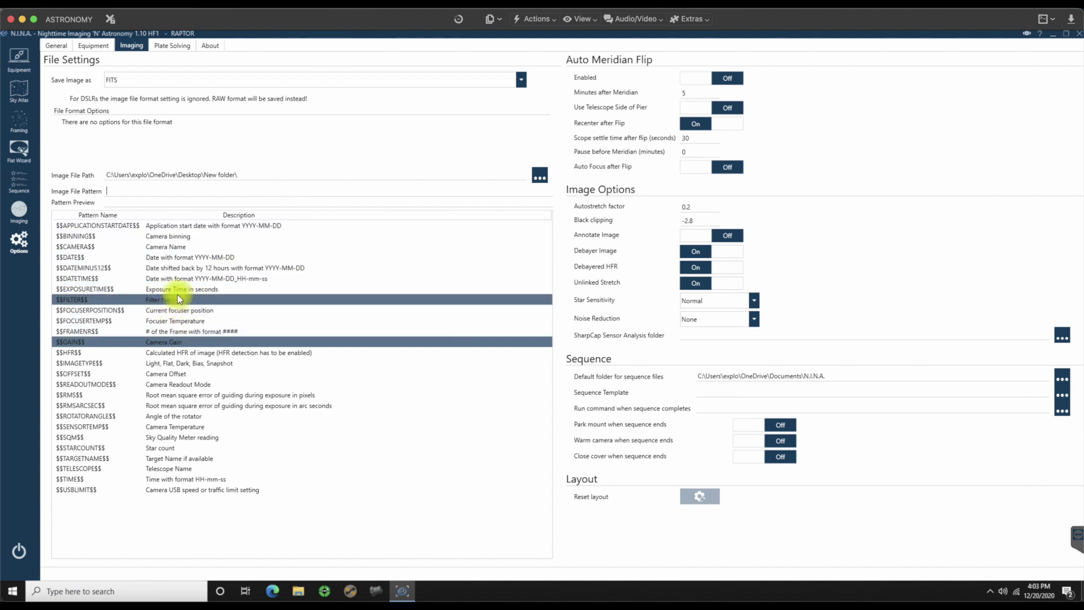
pyautogui.doubleClick(165, 369)
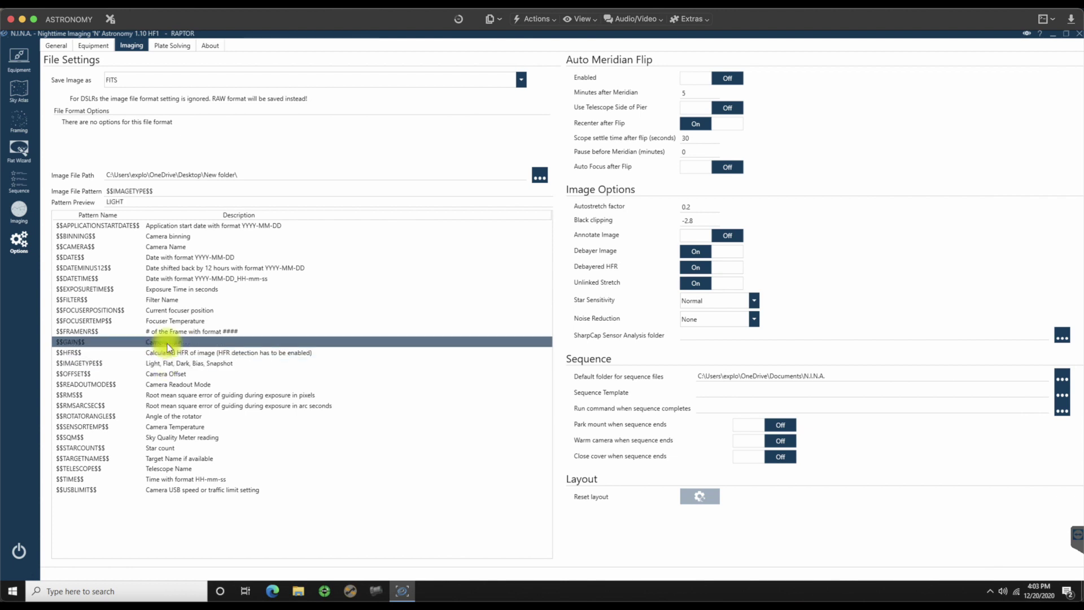
pyautogui.doubleClick(167, 343)
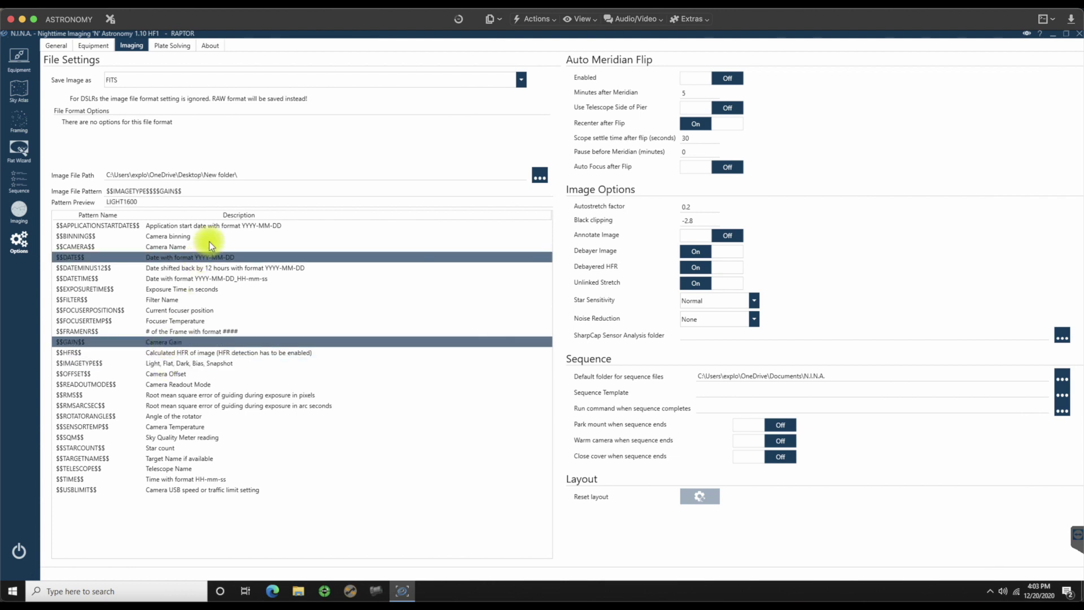
pyautogui.doubleClick(203, 259)
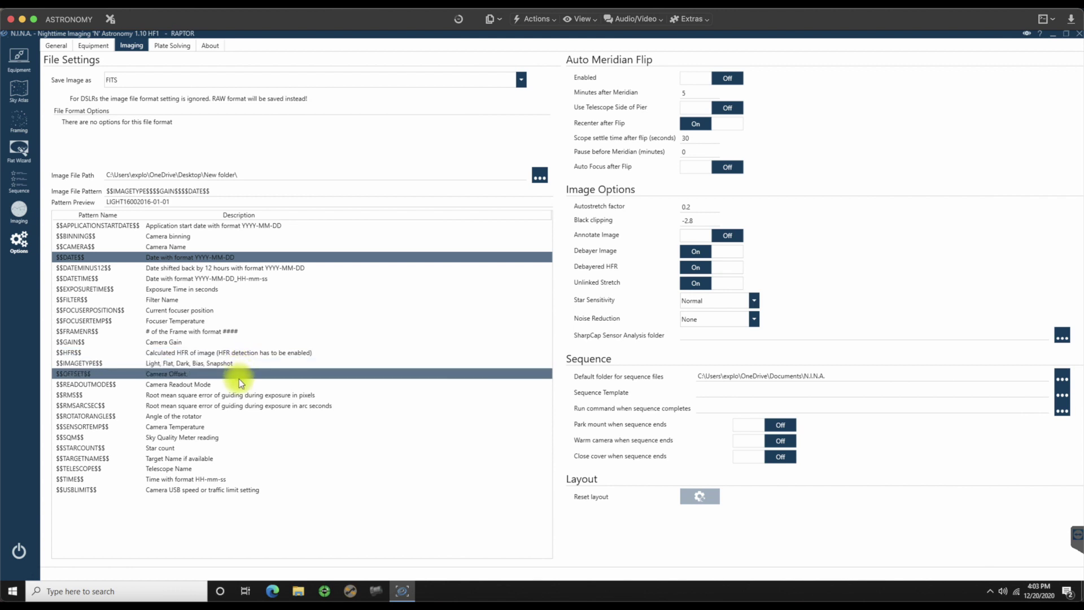
pyautogui.doubleClick(191, 458)
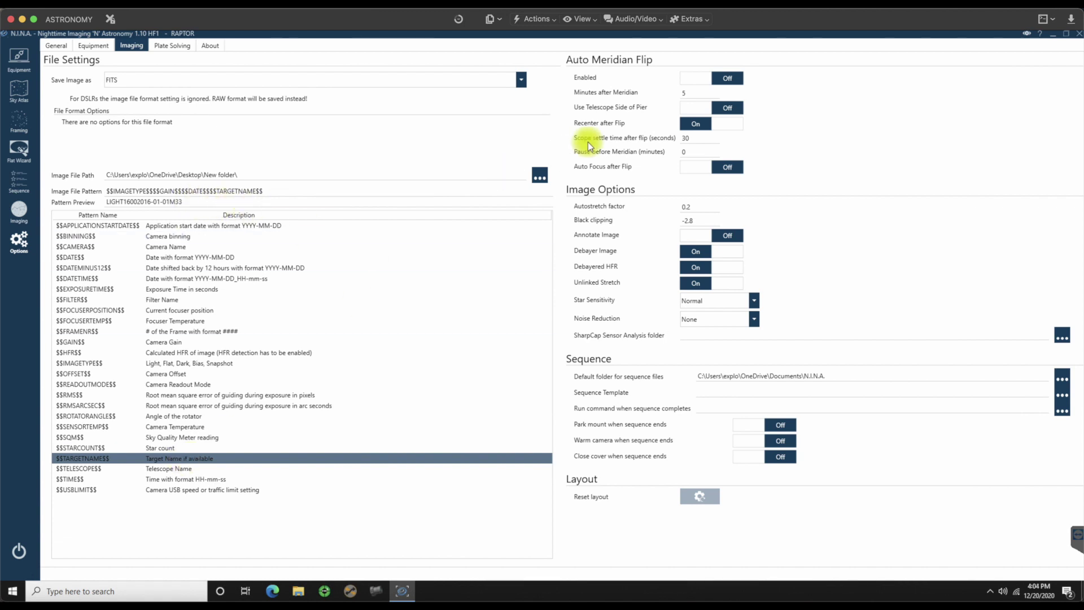
pyautogui.click(694, 79)
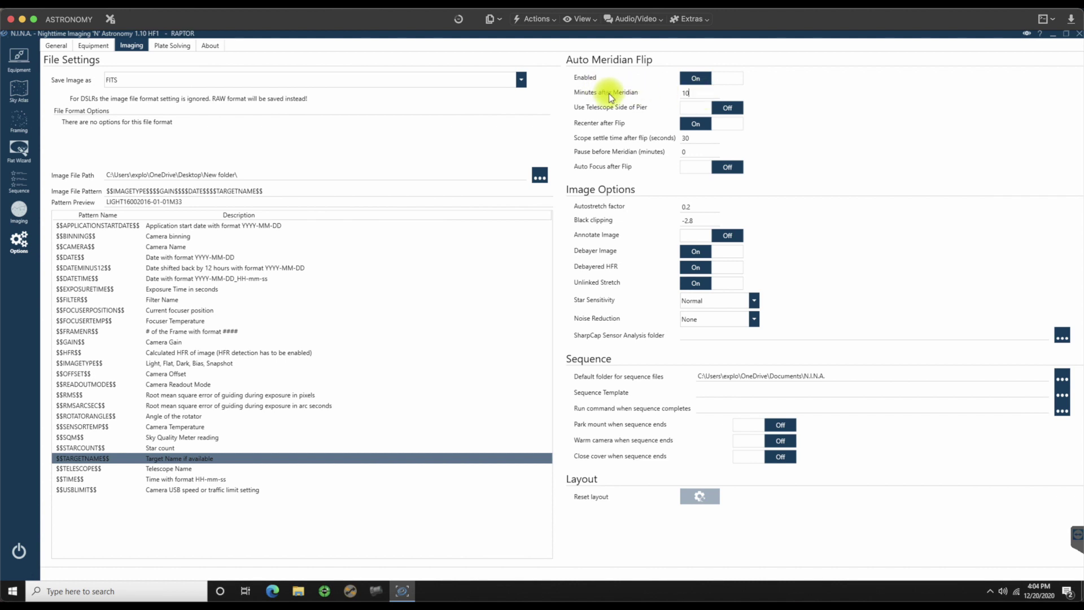
# Step: Turn on Use Telescope Side of Pier, with flips 10 minutes after meridian and a 2-minute pause
pyautogui.click(700, 111)
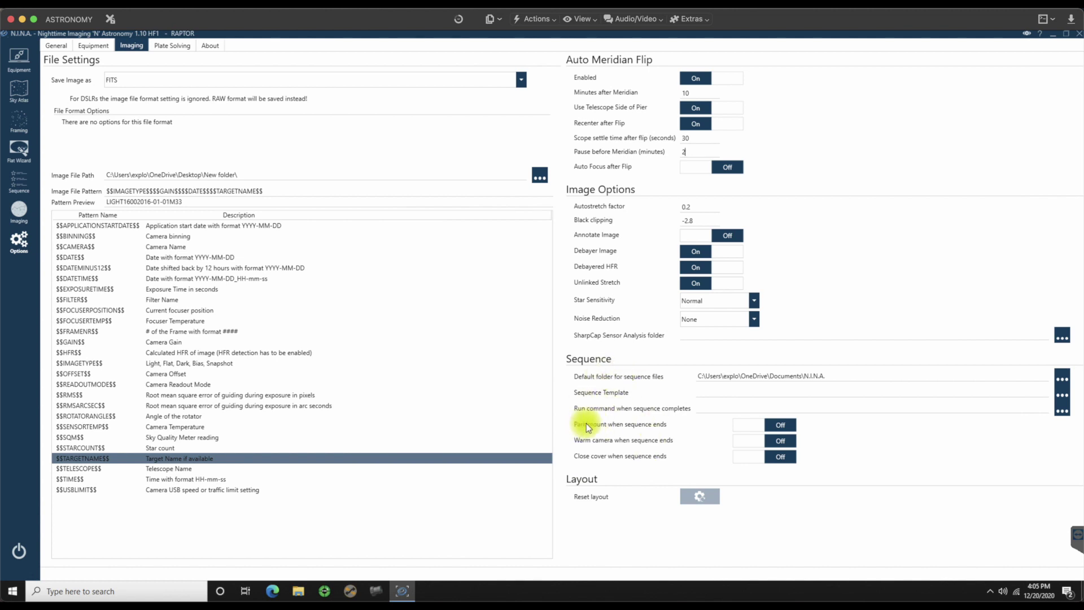
# Step: Enable parking the mount and warming the camera at sequence end, leaving cover closing off
pyautogui.click(744, 429)
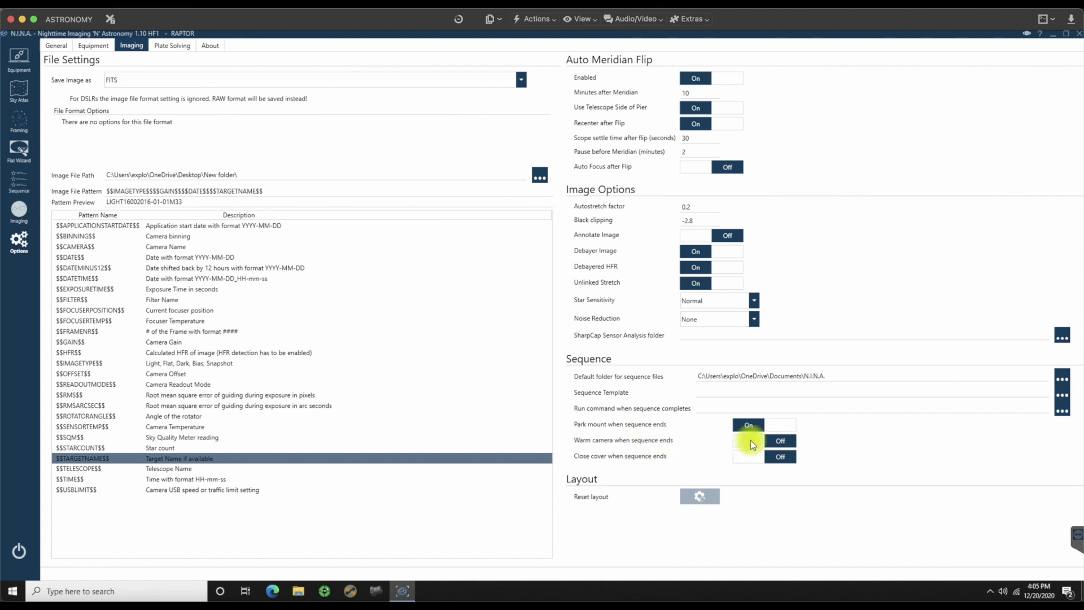
pyautogui.click(749, 440)
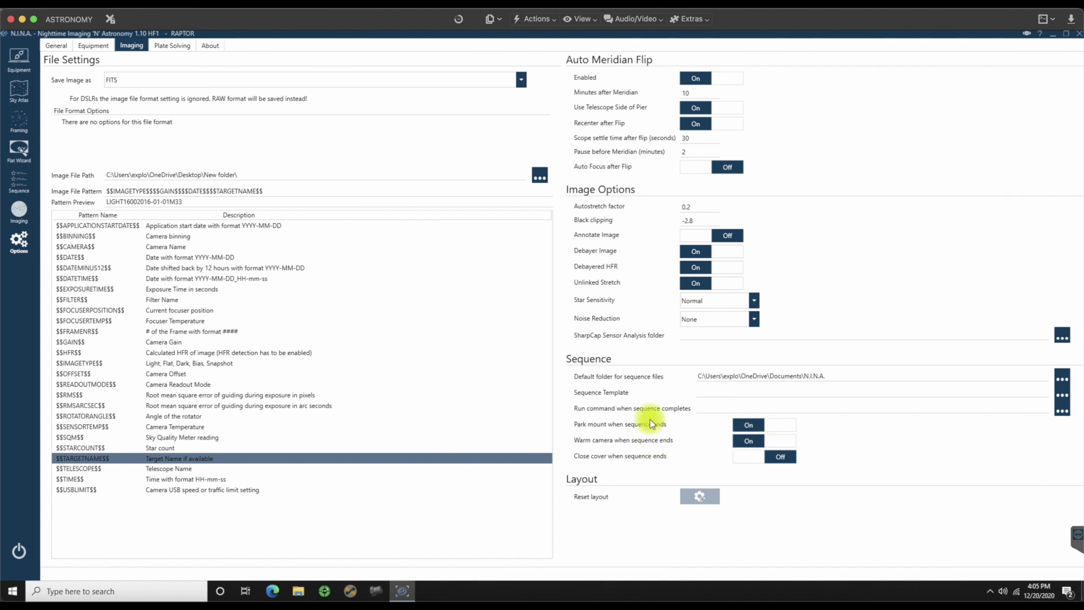
pyautogui.click(774, 458)
pyautogui.click(749, 461)
pyautogui.click(170, 46)
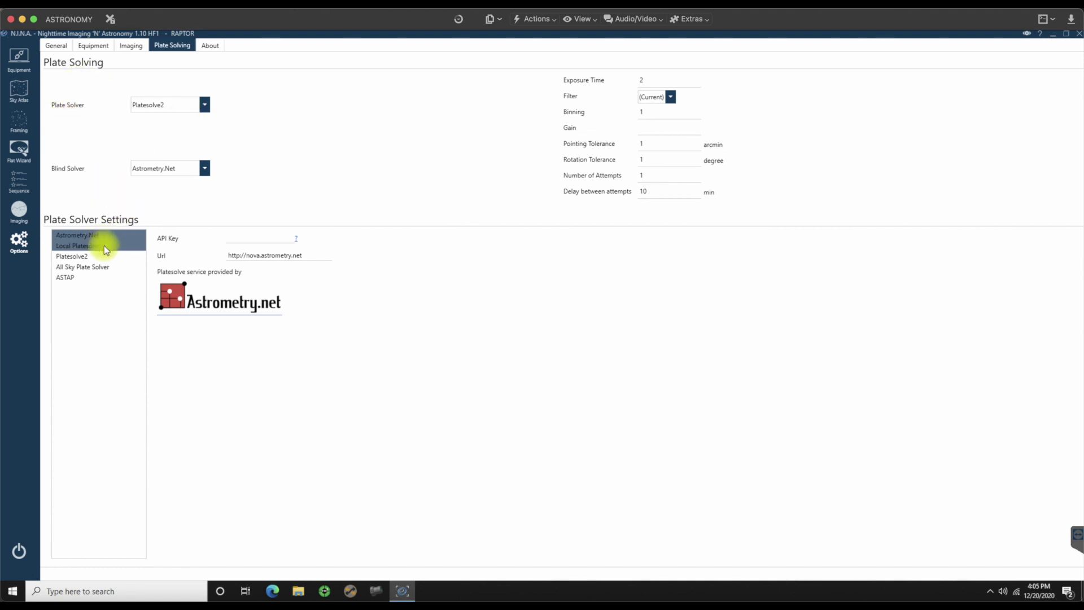
# Step: Choose ASTAP as the plate solver, with 5 s exposures, 5 attempts and 1 min delay
pyautogui.click(206, 104)
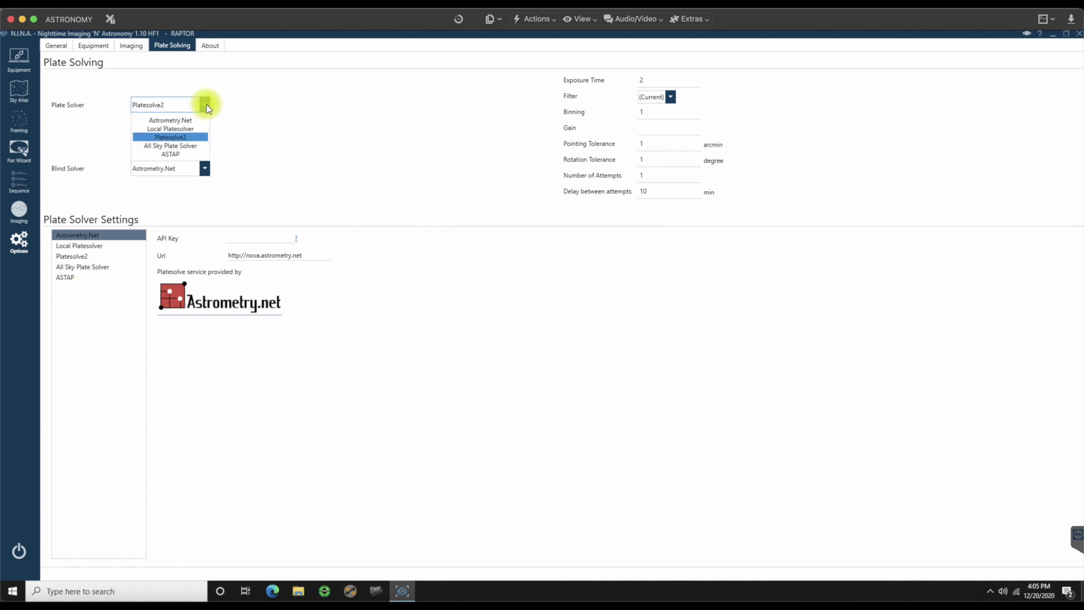
pyautogui.click(176, 155)
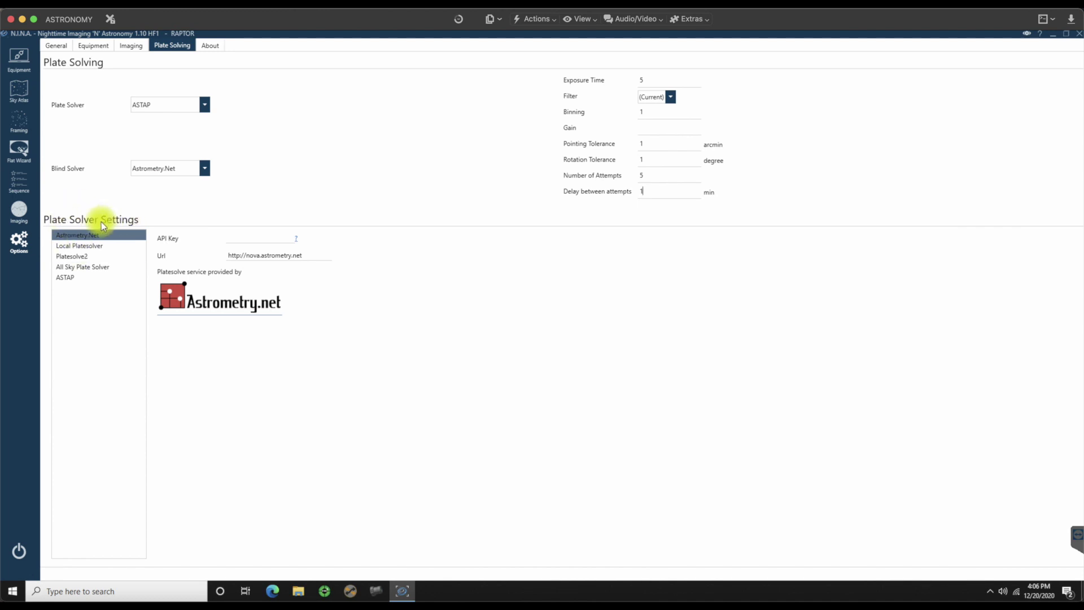
# Step: Set the ASTAP location to C:\Program Files\astap\astap.exe
pyautogui.click(66, 278)
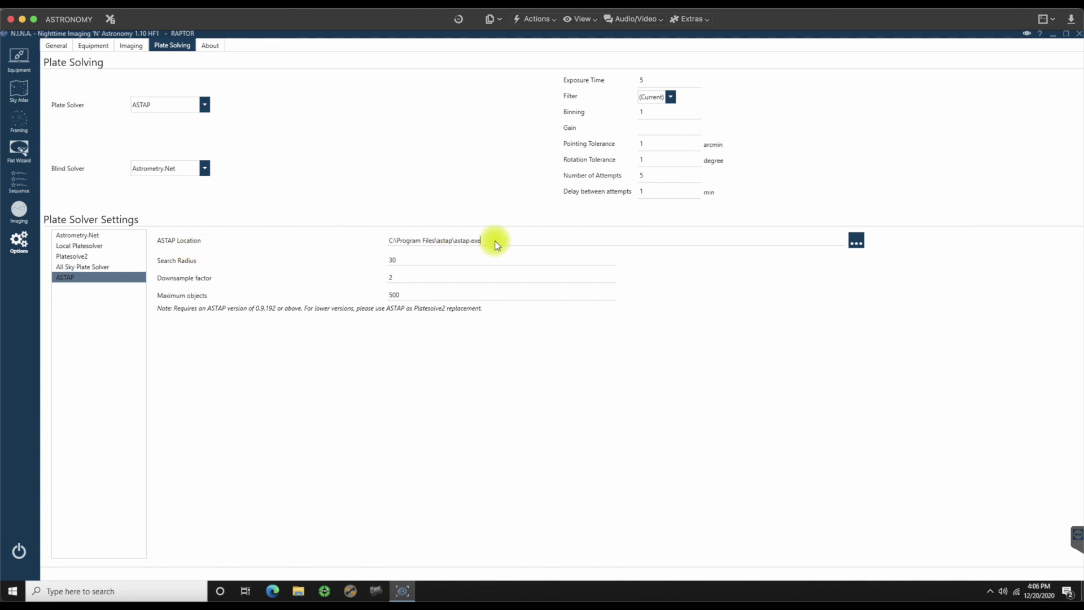
pyautogui.click(856, 242)
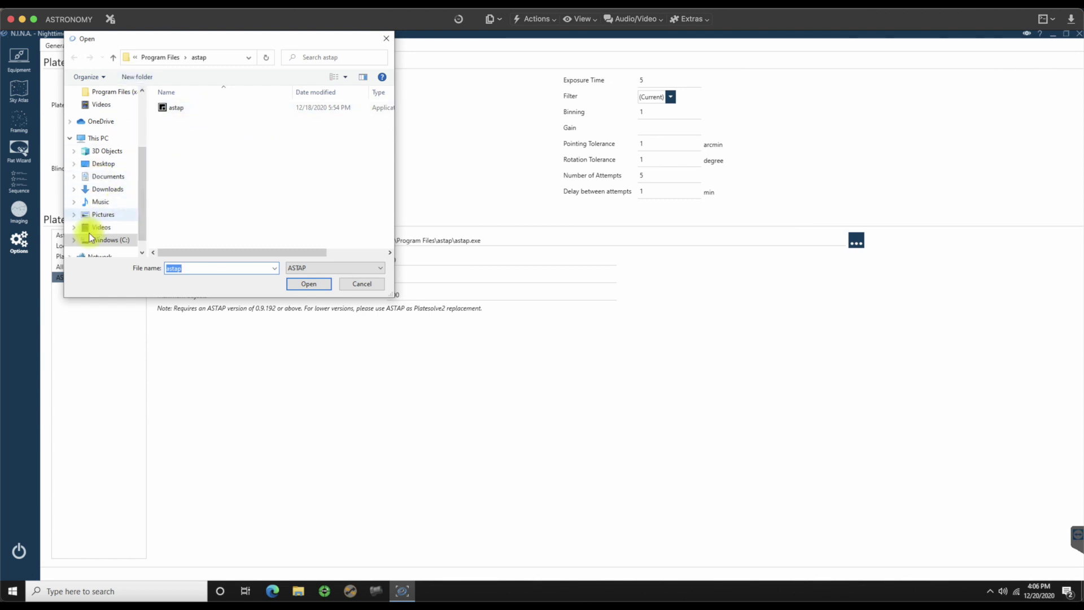
pyautogui.click(74, 240)
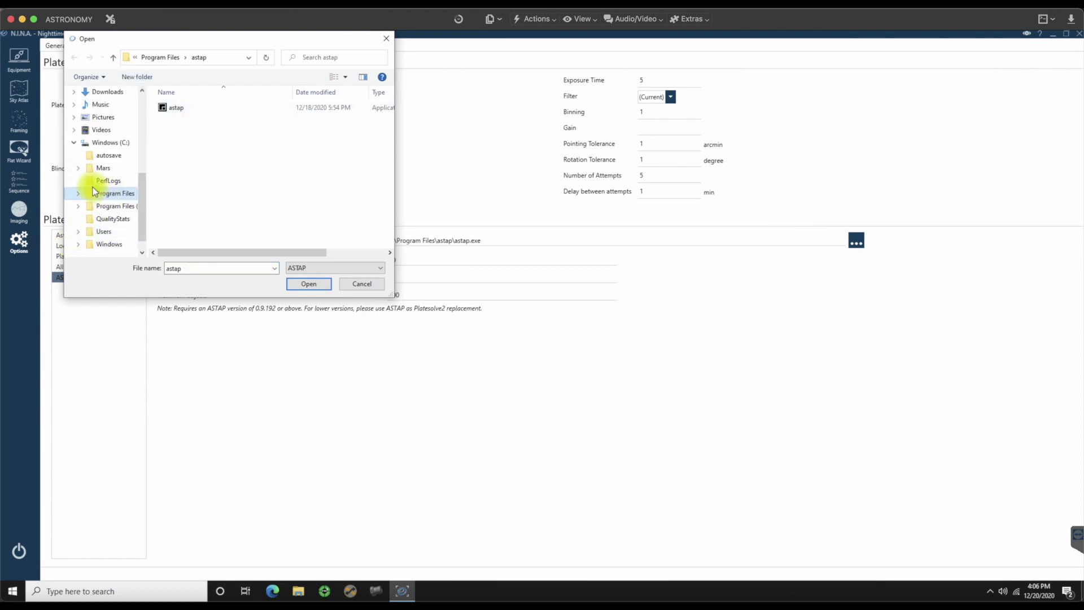
pyautogui.click(78, 193)
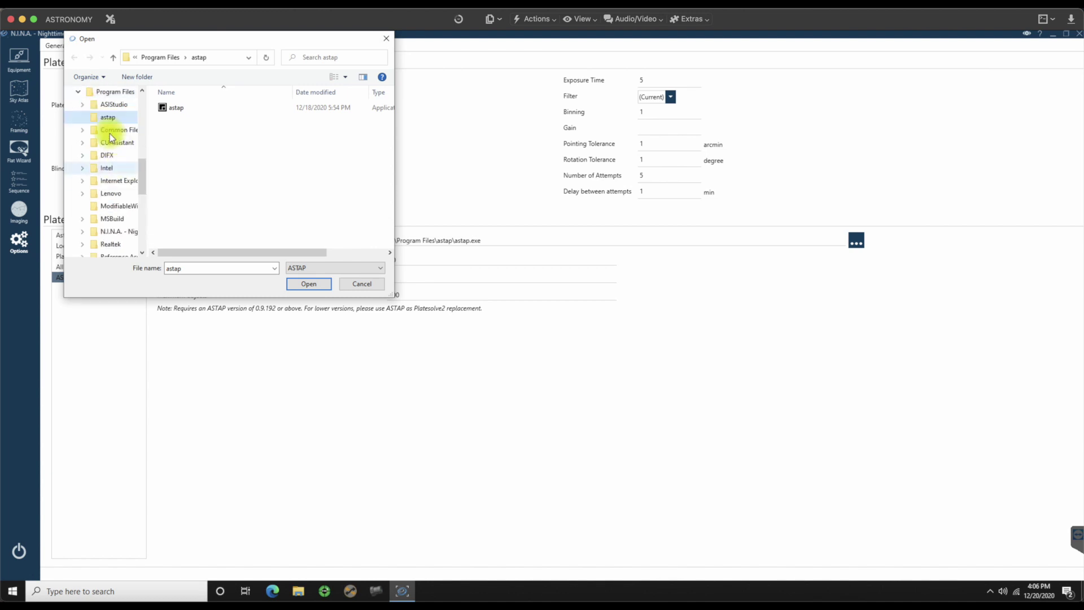
pyautogui.click(187, 108)
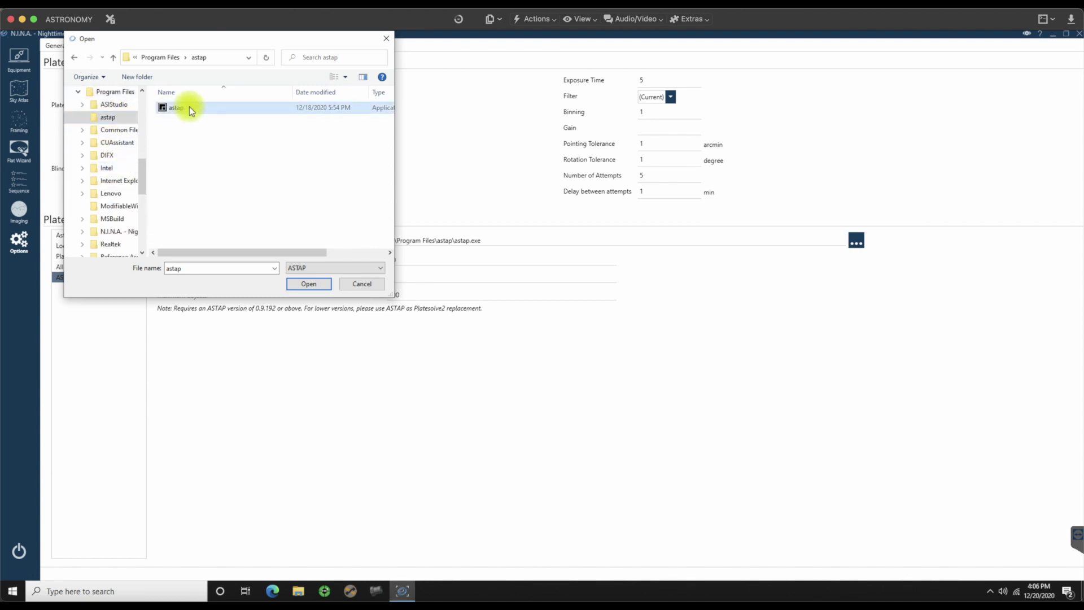
pyautogui.click(314, 284)
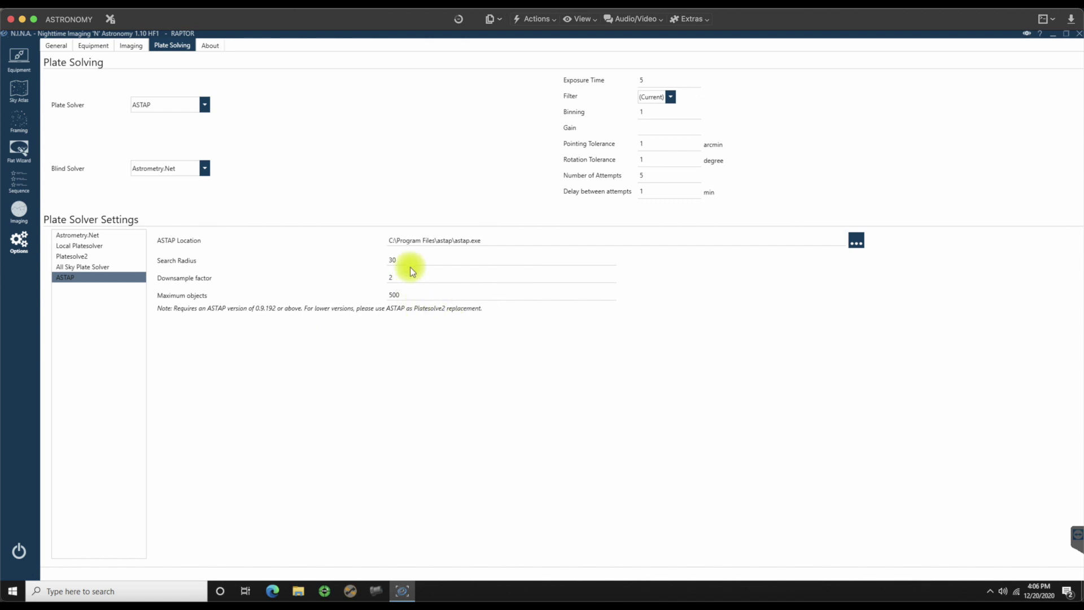
pyautogui.click(217, 47)
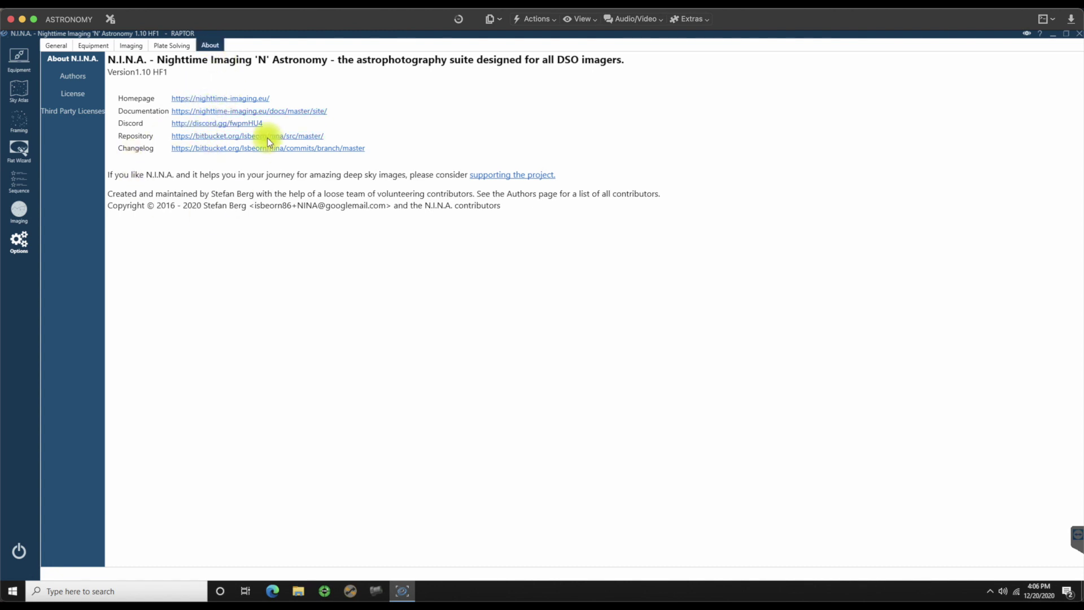
# Step: Browse the Plate Solving, Imaging and Equipment options pages, finishing on General
pyautogui.click(175, 46)
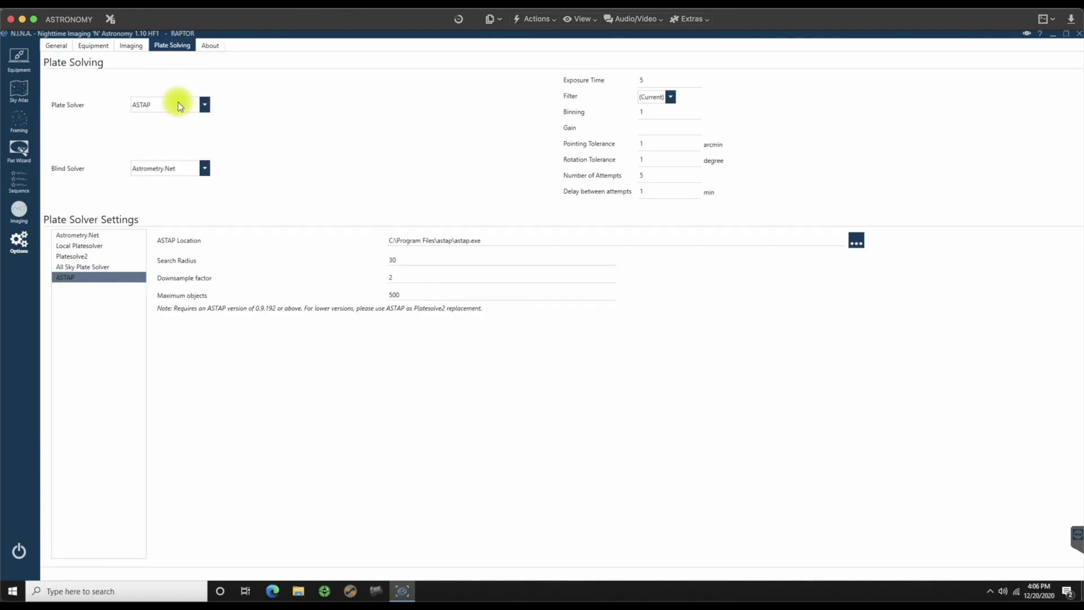
pyautogui.click(133, 47)
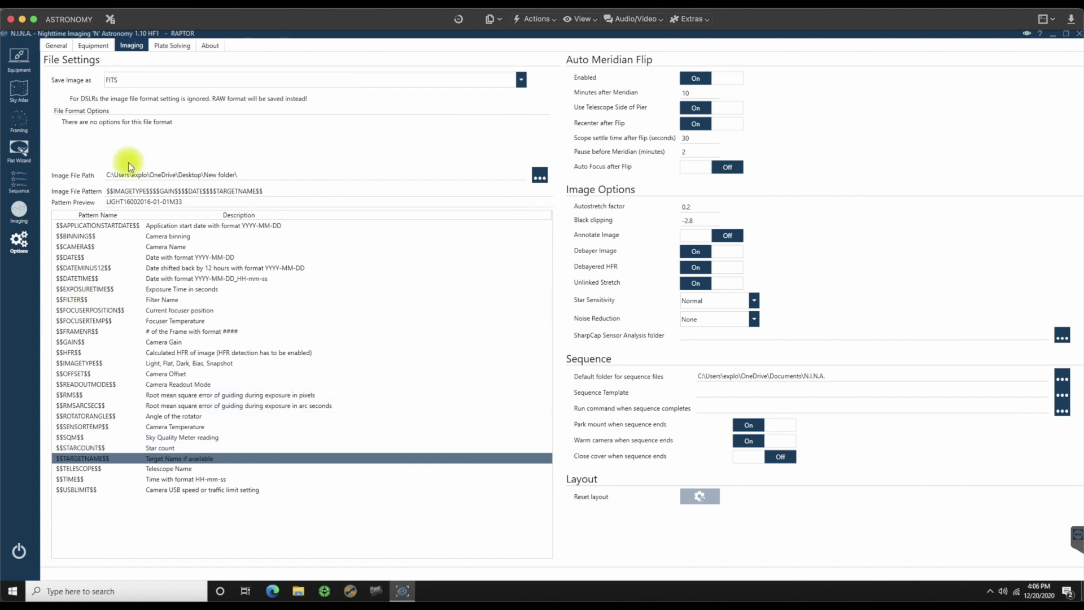
pyautogui.click(94, 45)
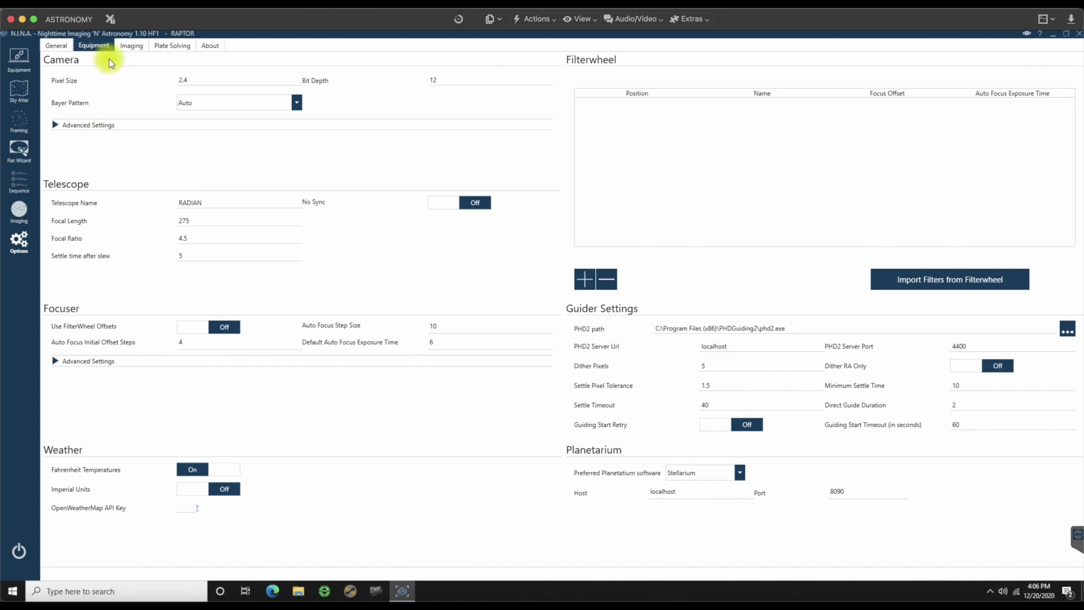
pyautogui.click(59, 45)
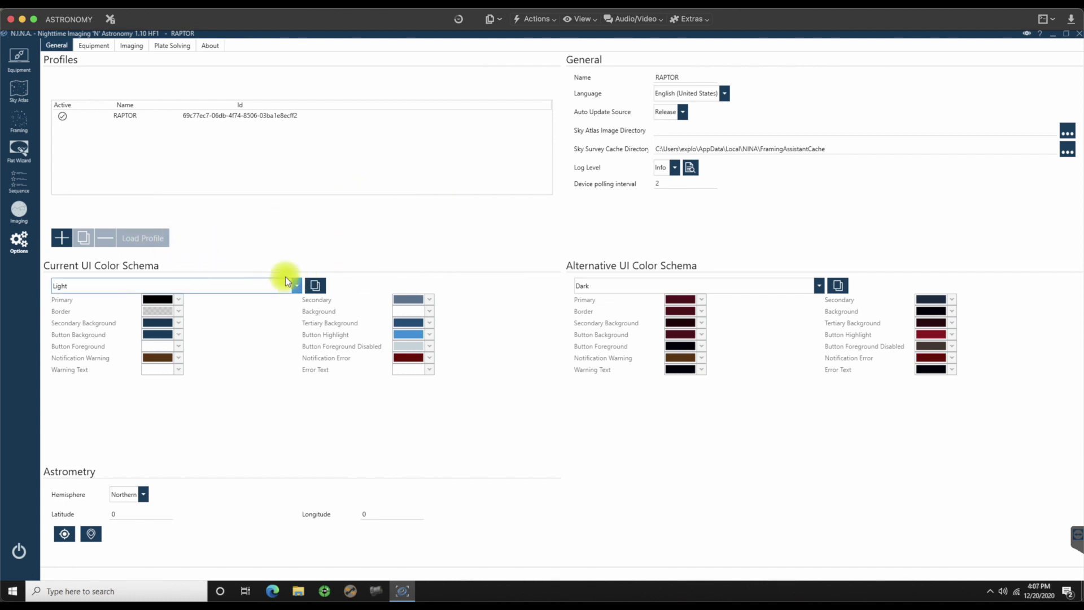
# Step: Set the Current UI Color Schema to Dark Nebula in General options
pyautogui.click(298, 286)
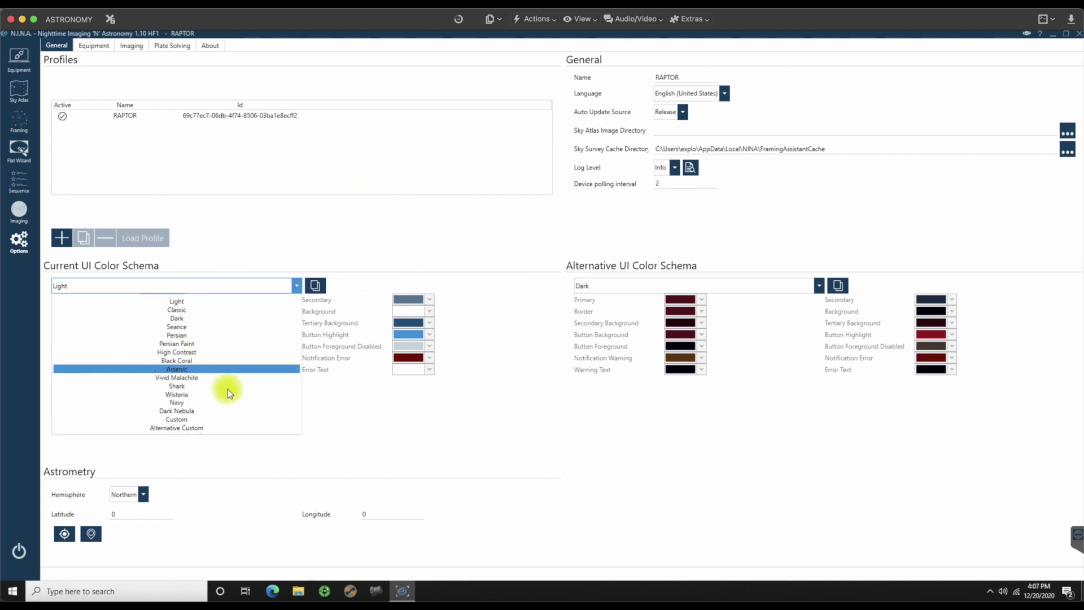
pyautogui.click(190, 412)
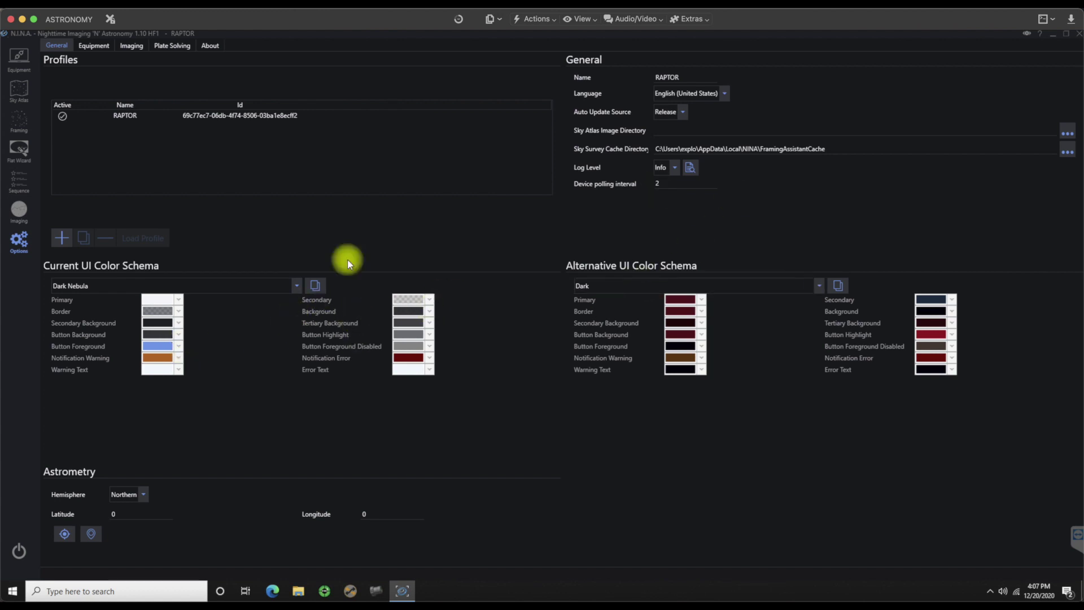
pyautogui.click(295, 286)
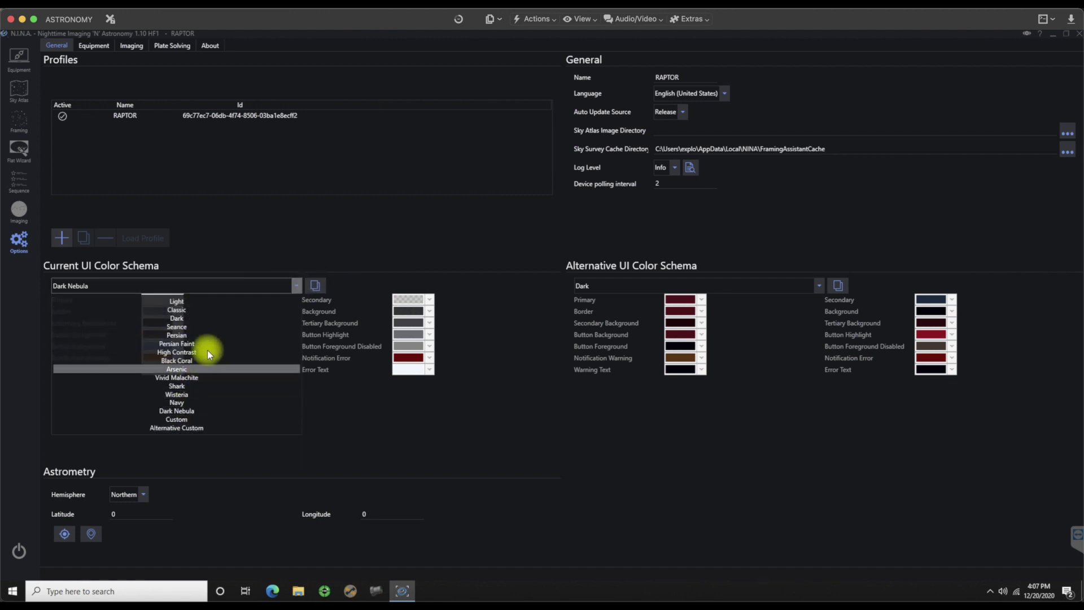
pyautogui.click(191, 411)
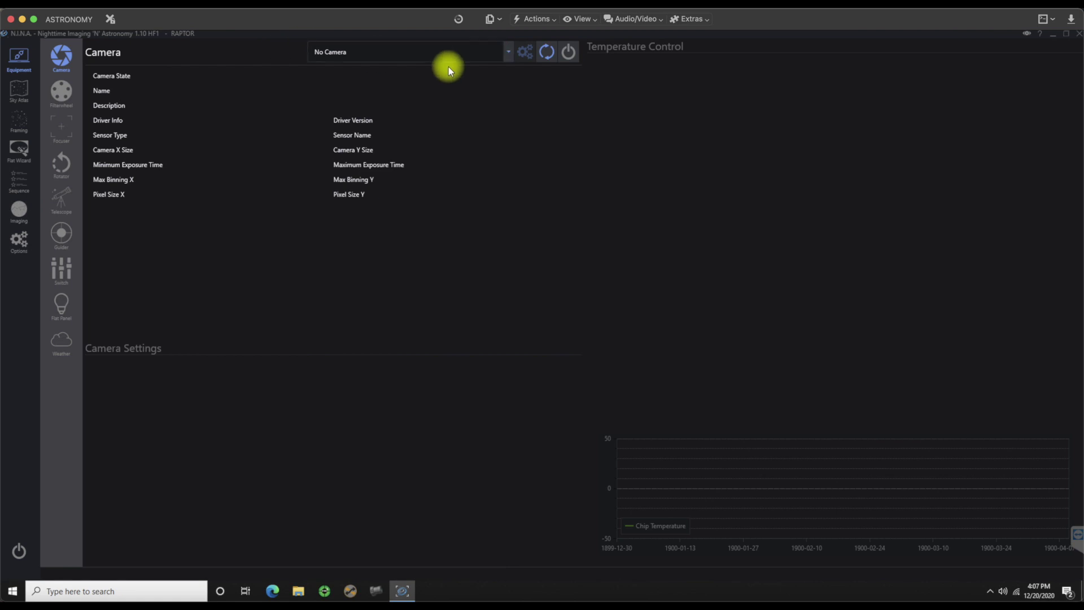
# Step: Select the ZWO ASI183MM Pro camera and connect it
pyautogui.click(489, 52)
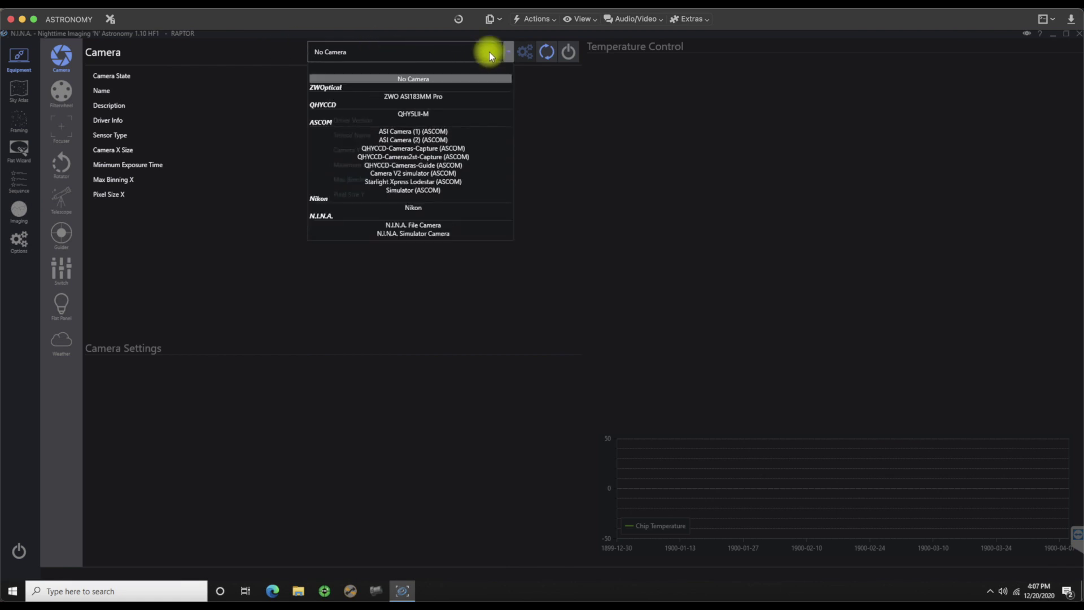
pyautogui.click(427, 98)
pyautogui.click(569, 51)
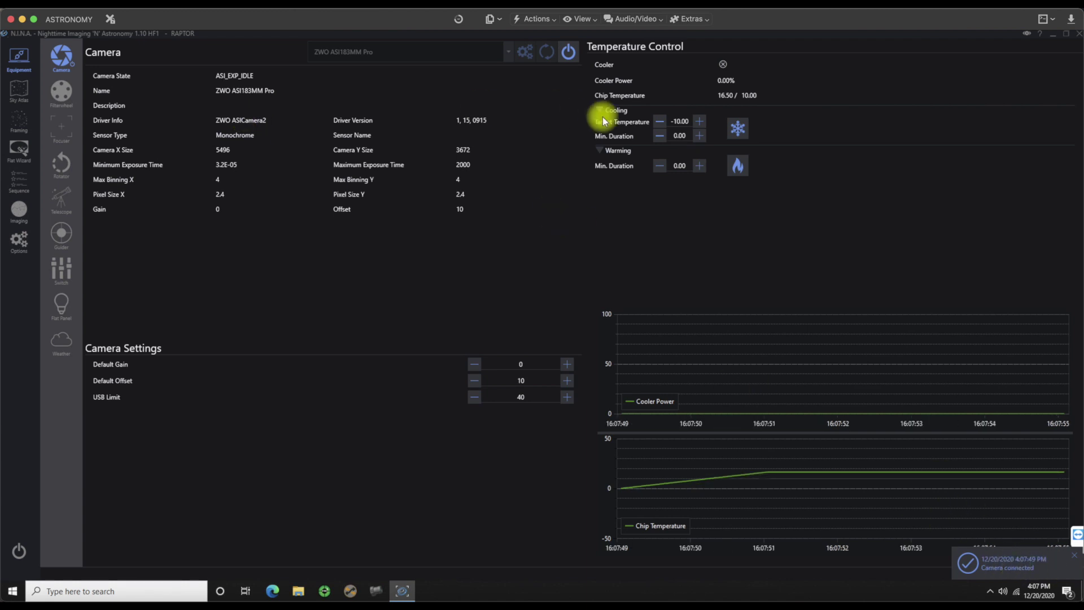
# Step: Look over the Filterwheel, Focuser and Rotator equipment pages, ending on Telescope
pyautogui.click(18, 91)
pyautogui.click(23, 59)
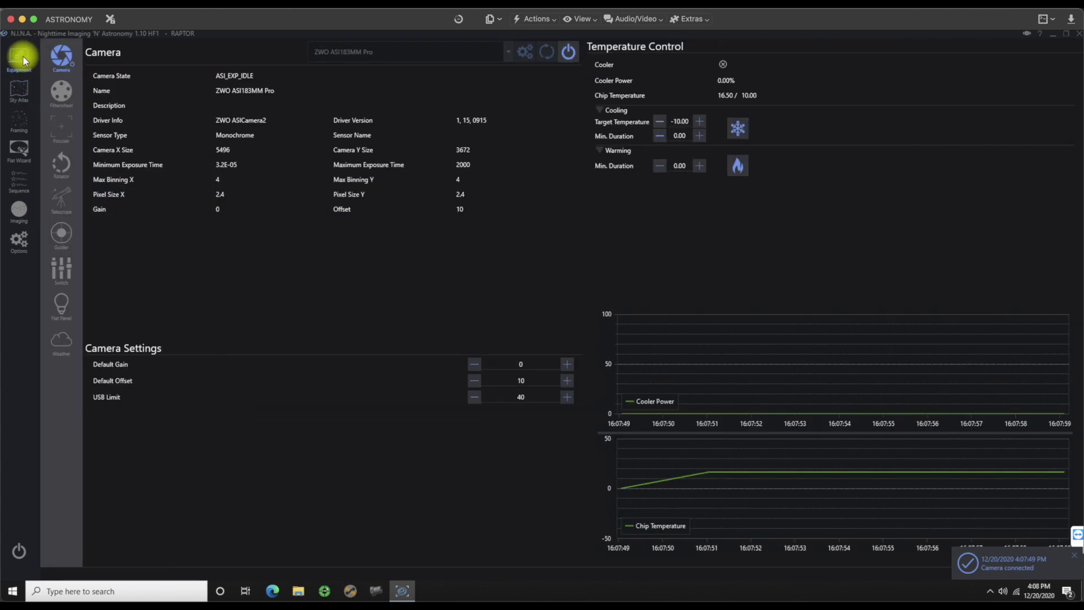
pyautogui.click(58, 102)
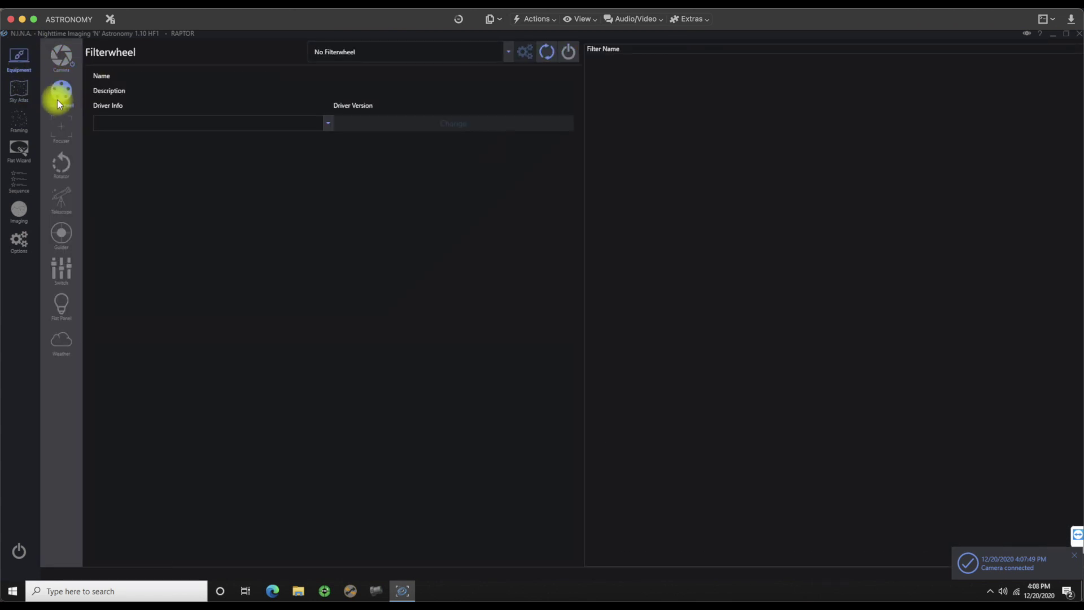
pyautogui.click(72, 134)
pyautogui.click(67, 163)
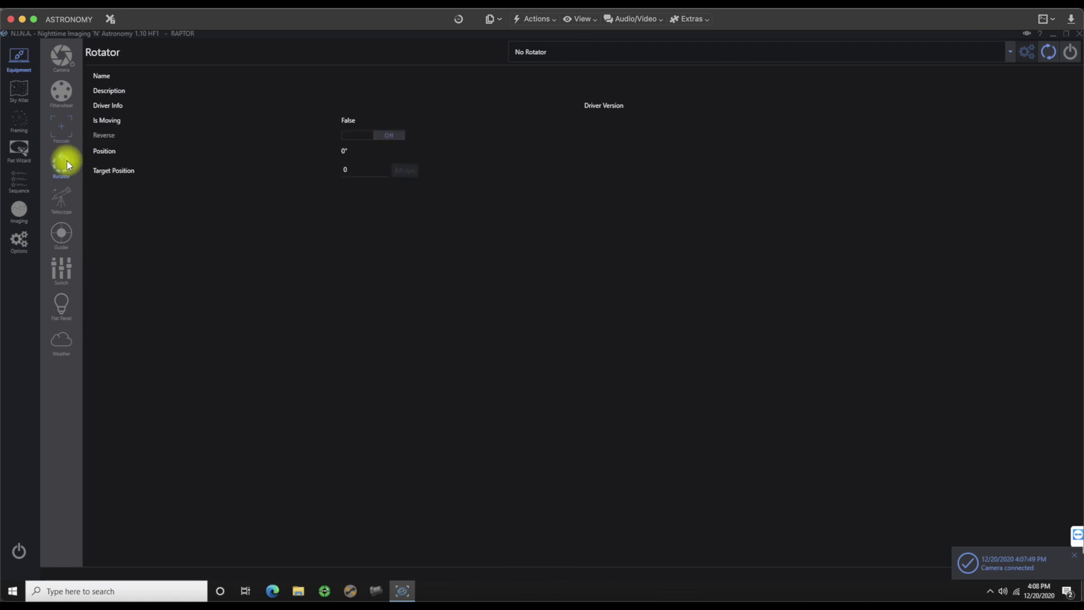
pyautogui.click(66, 203)
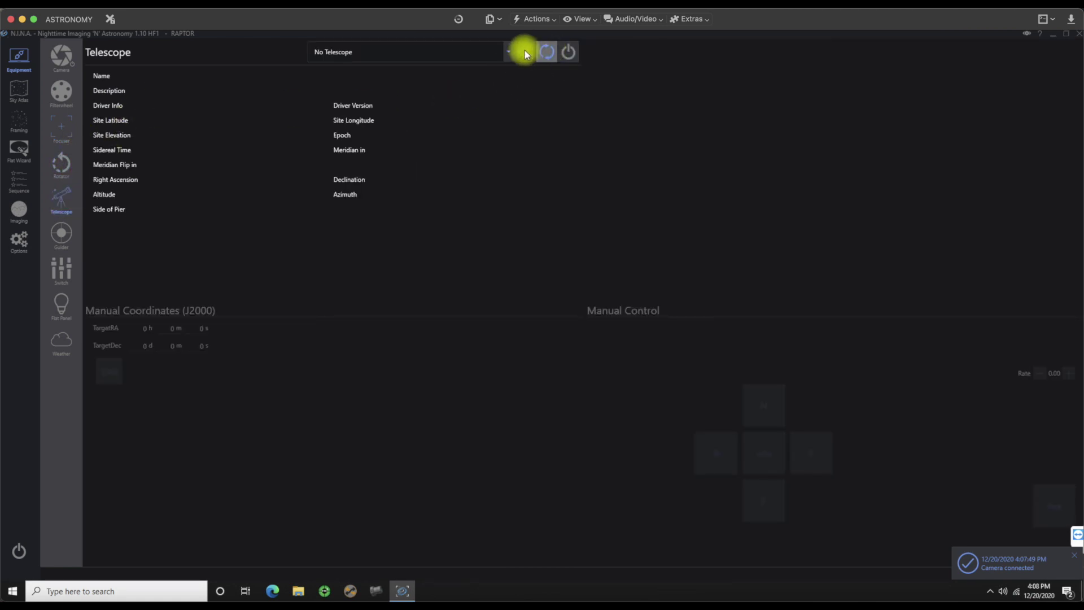
# Step: Connect the iOptron mount driver, accepting its auto-detected USB connection in Commander
pyautogui.click(509, 52)
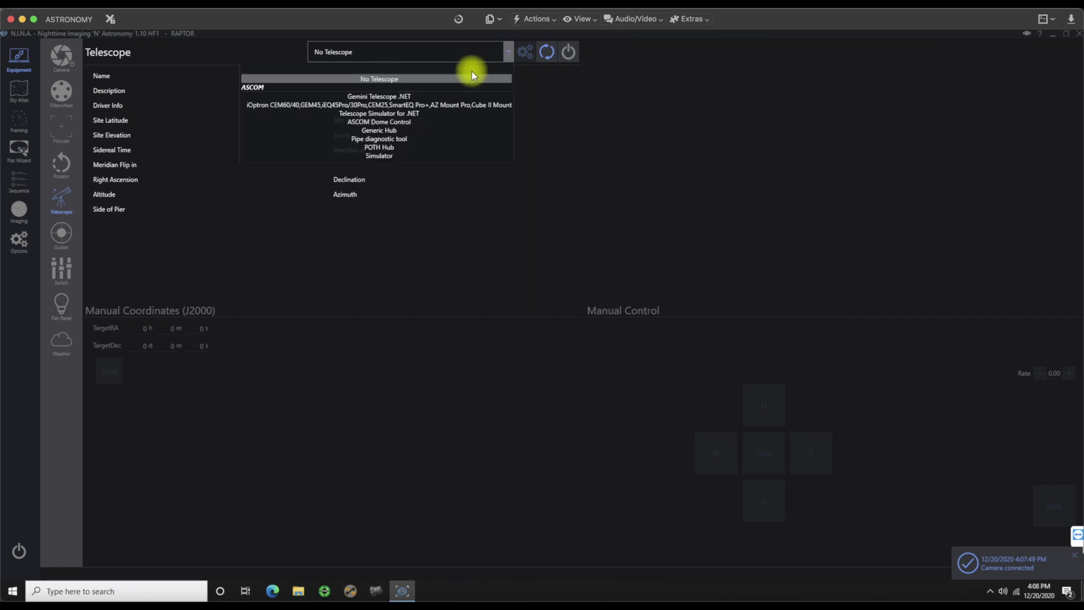
pyautogui.click(402, 105)
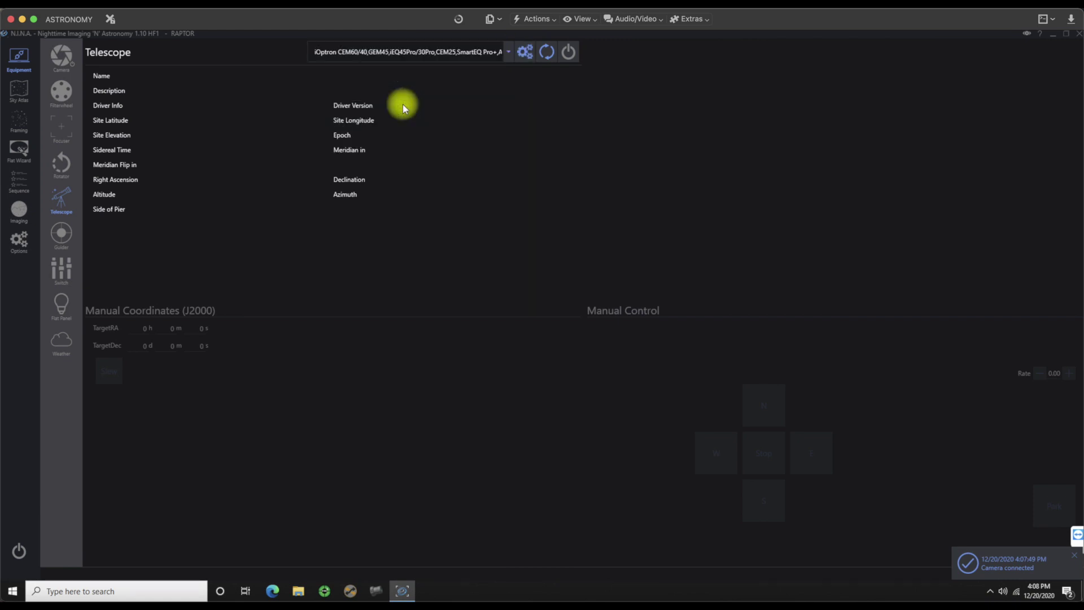
pyautogui.click(569, 50)
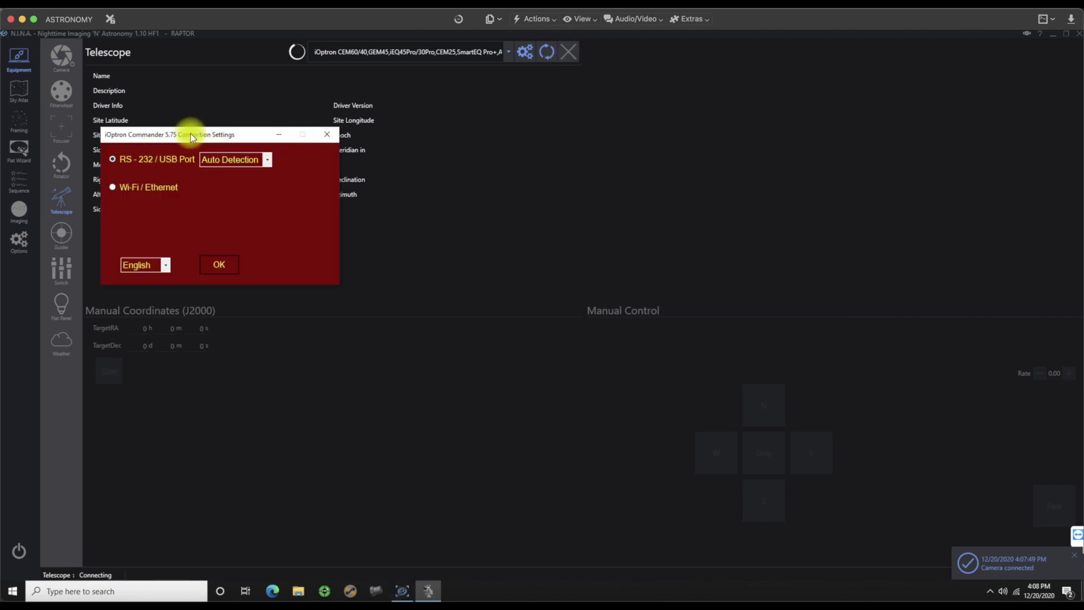
pyautogui.click(211, 263)
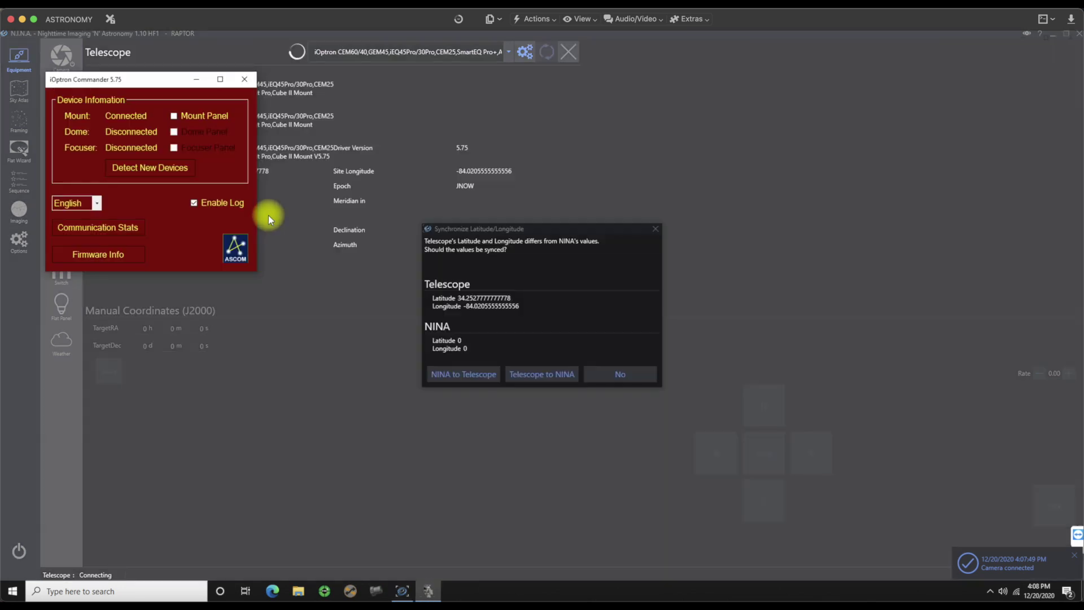
pyautogui.click(194, 78)
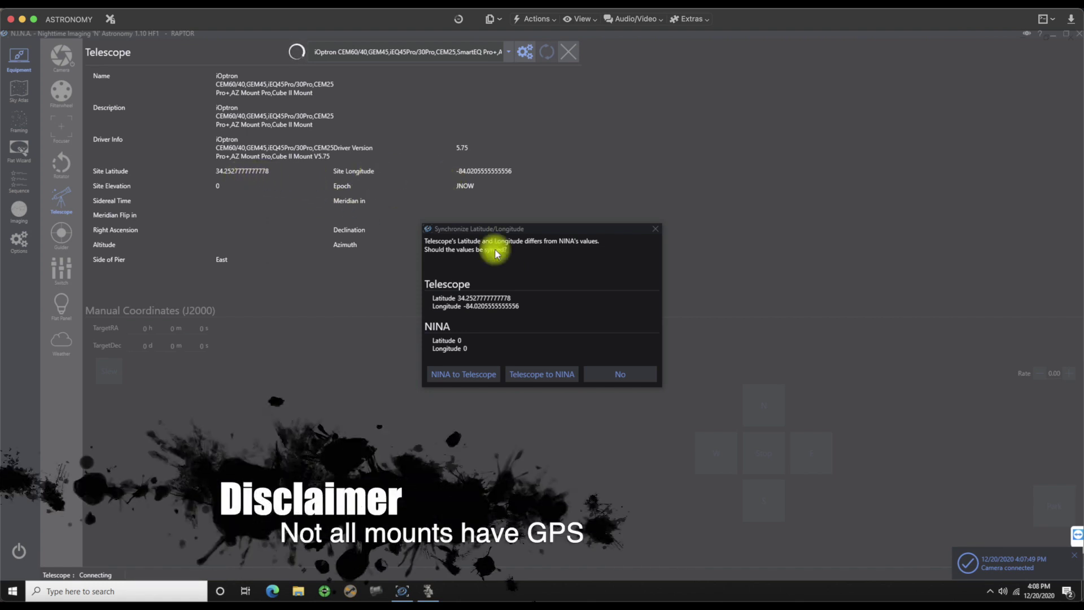
# Step: Copy the telescope's latitude and longitude into N.I.N.A. and verify them in Options
pyautogui.click(543, 375)
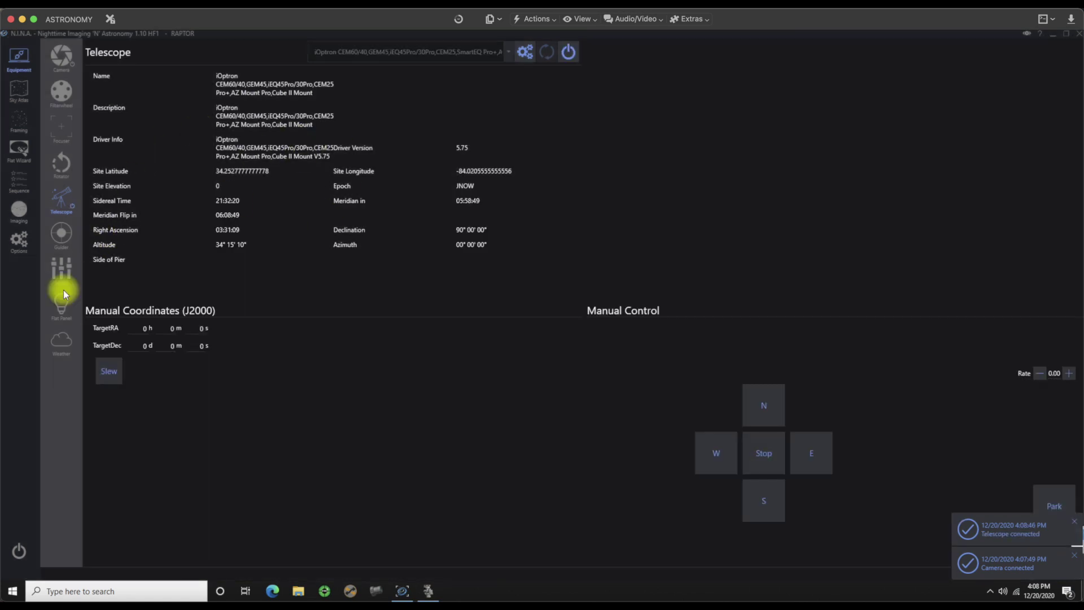
pyautogui.click(14, 243)
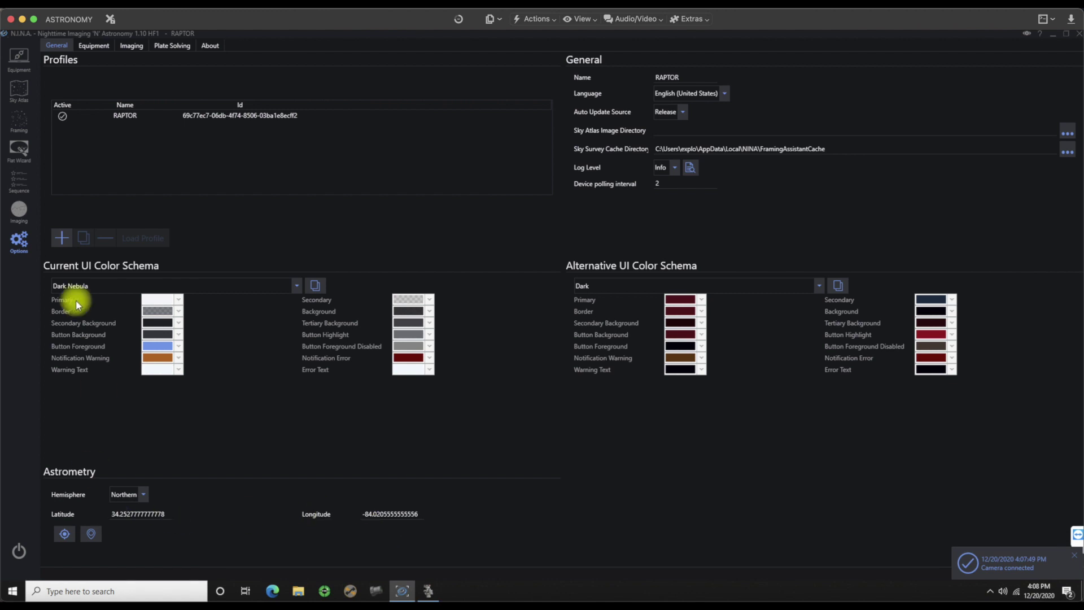
pyautogui.click(20, 56)
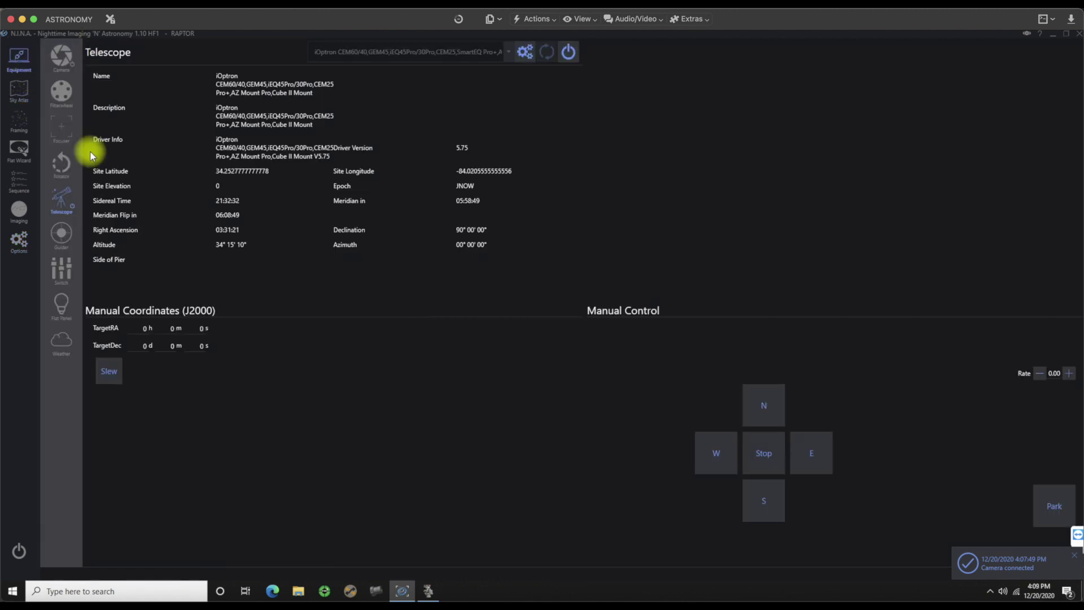
# Step: Connect the PHD2 guider and minimize the PHD2 window to return to N.I.N.A
pyautogui.click(62, 235)
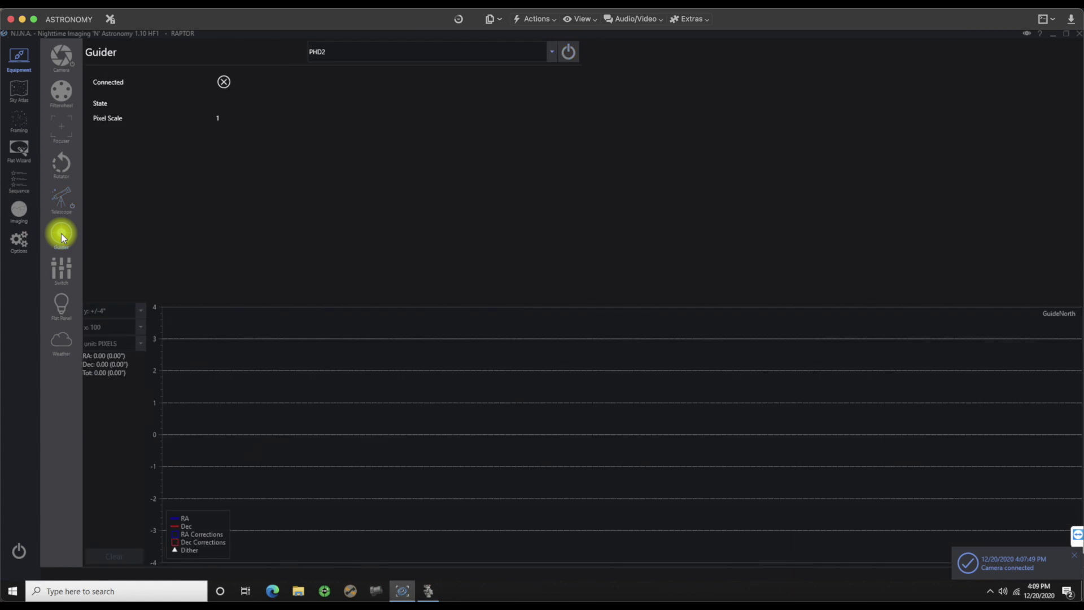
pyautogui.click(569, 51)
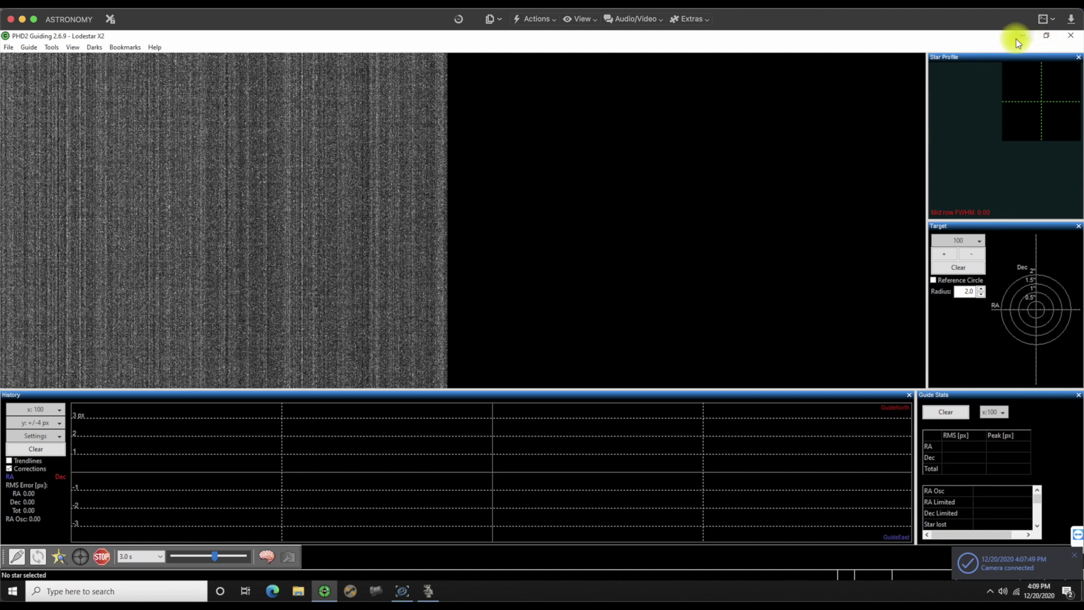
pyautogui.click(1022, 37)
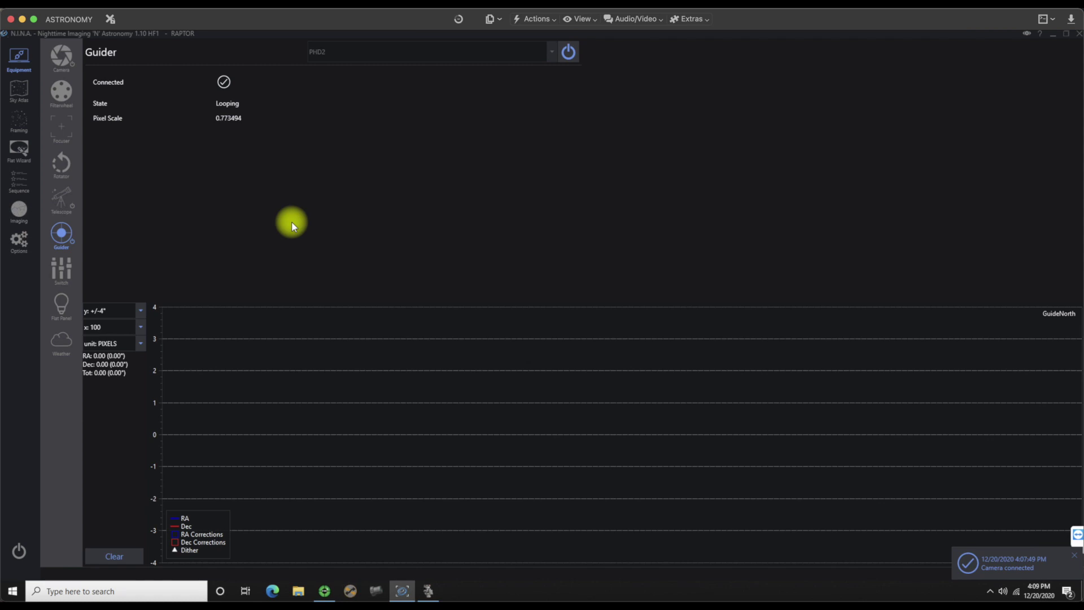
# Step: Check the Switch, Flat Panel and Weather pages, leave no weather source, and return to Camera
pyautogui.click(63, 264)
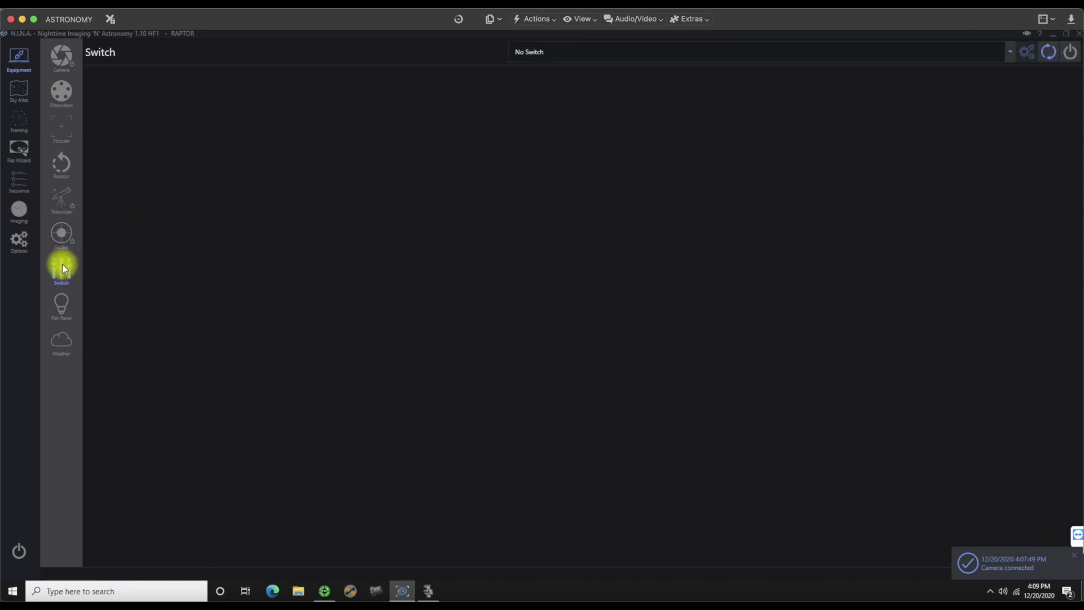
pyautogui.click(61, 308)
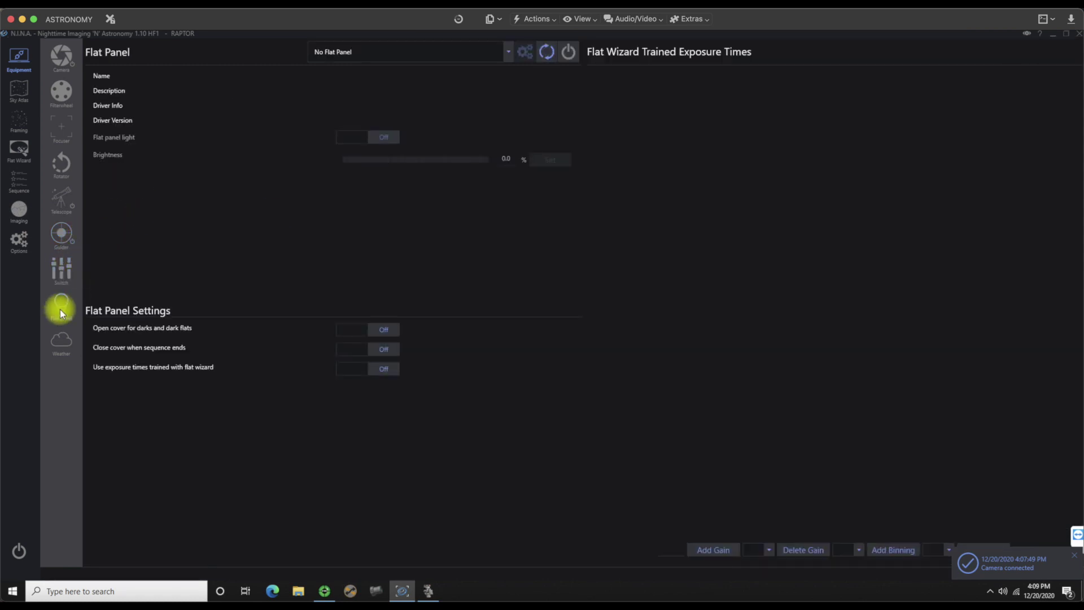
pyautogui.click(62, 346)
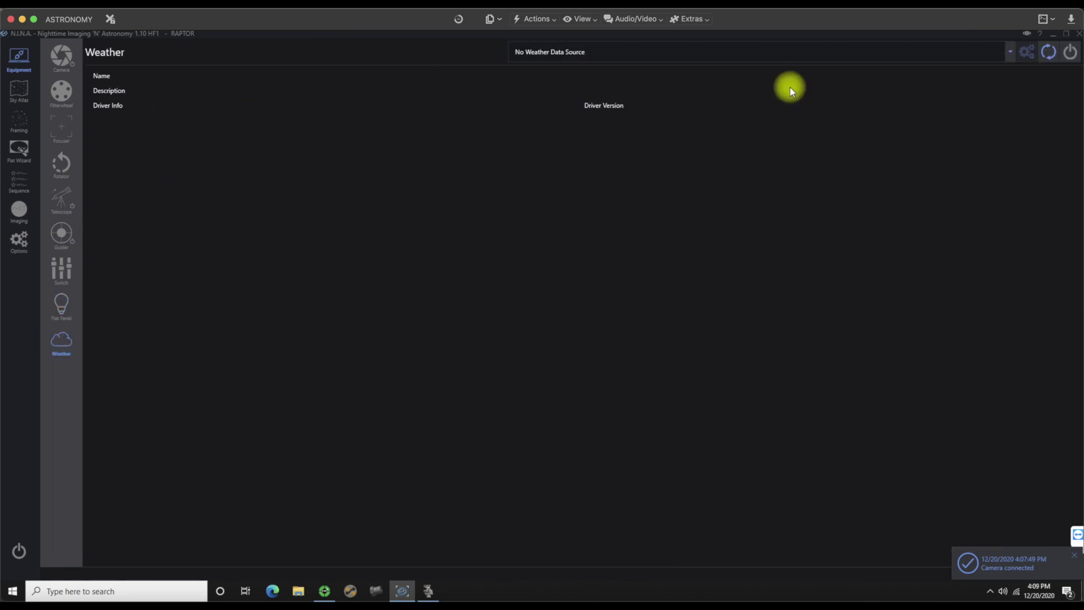
pyautogui.click(1011, 47)
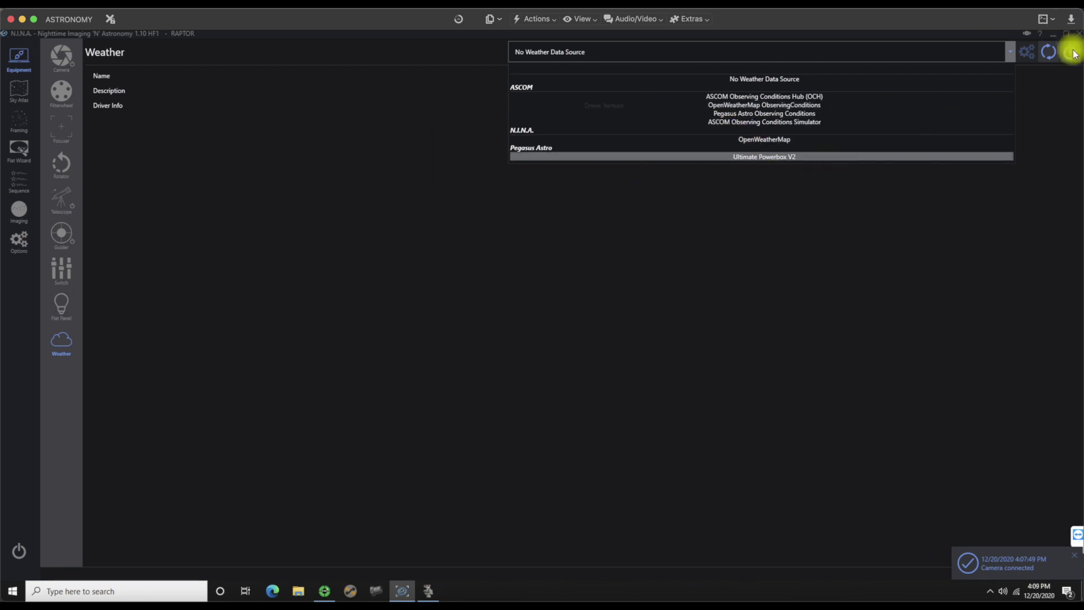
pyautogui.click(321, 130)
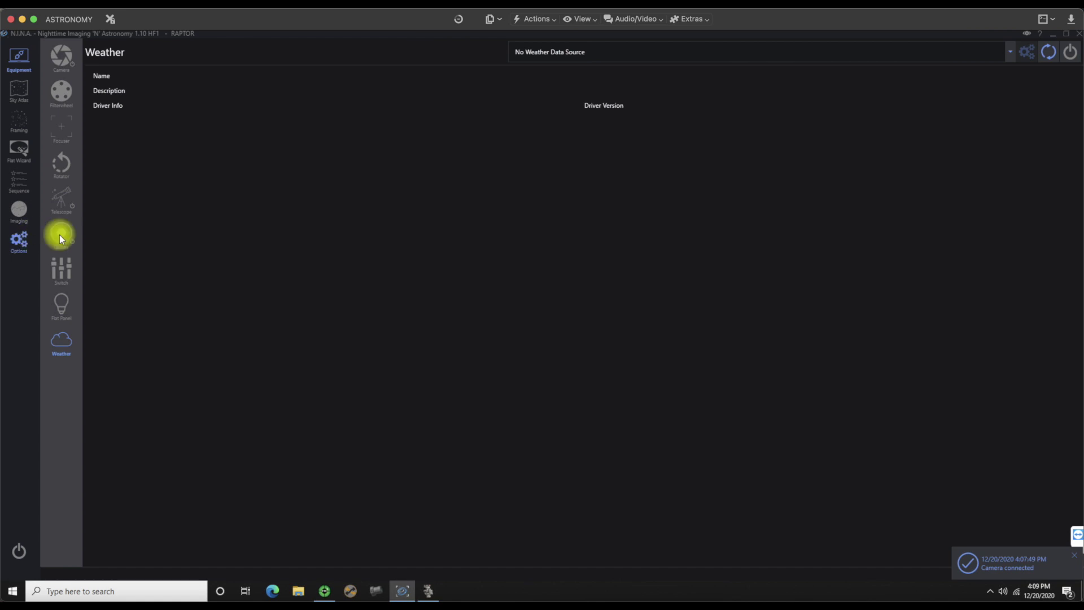
pyautogui.click(65, 58)
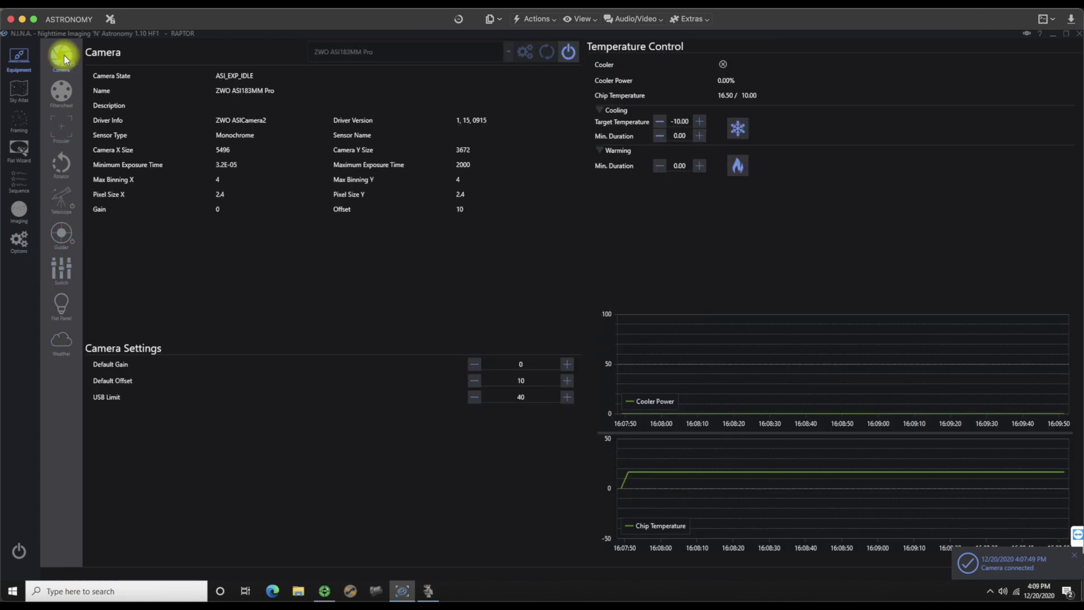